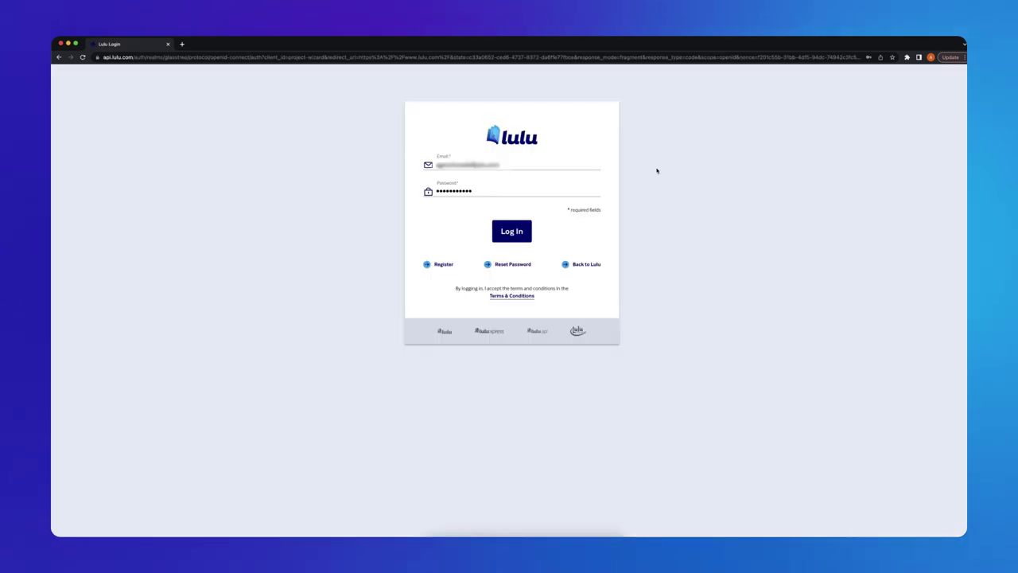
Sign in and start a new print book project.
click(521, 232)
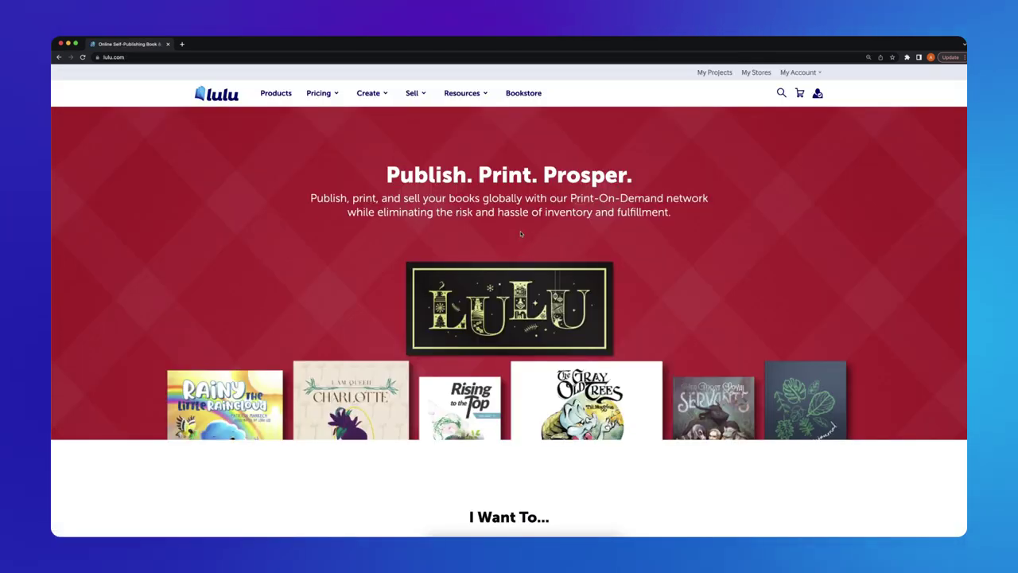
mouse_move(369, 96)
click(367, 116)
click(266, 262)
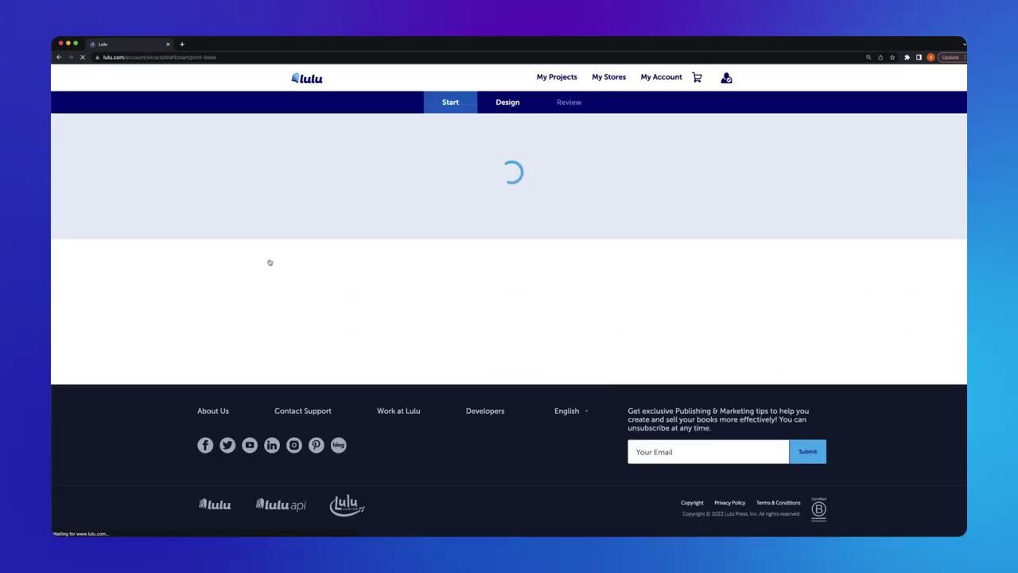
Title the project 'The Deep Dark', set the language to English, and choose a category.
scroll(963, 179, down, 3)
scroll(963, 363, down, 10)
click(321, 325)
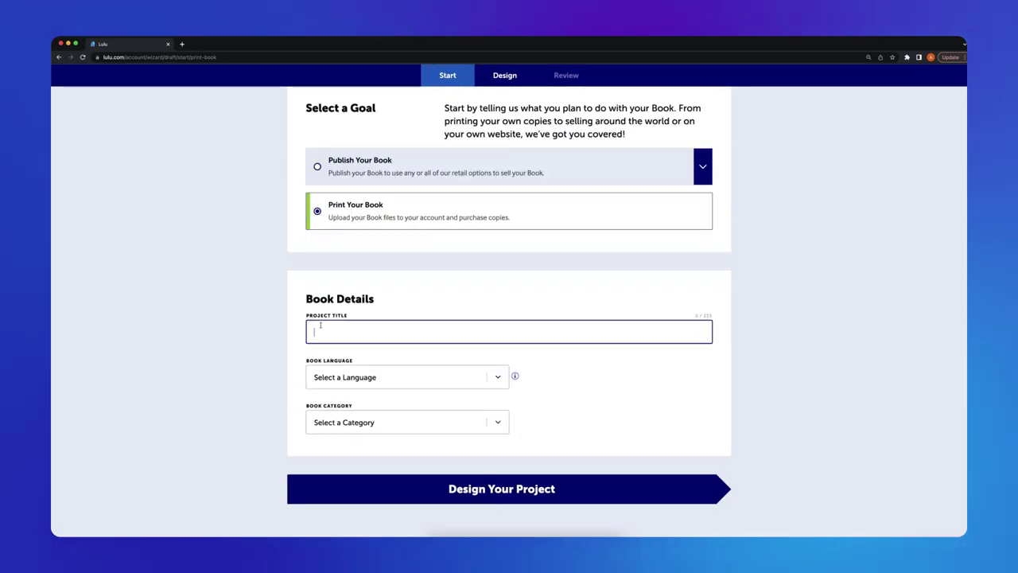
click(498, 376)
click(499, 376)
click(477, 422)
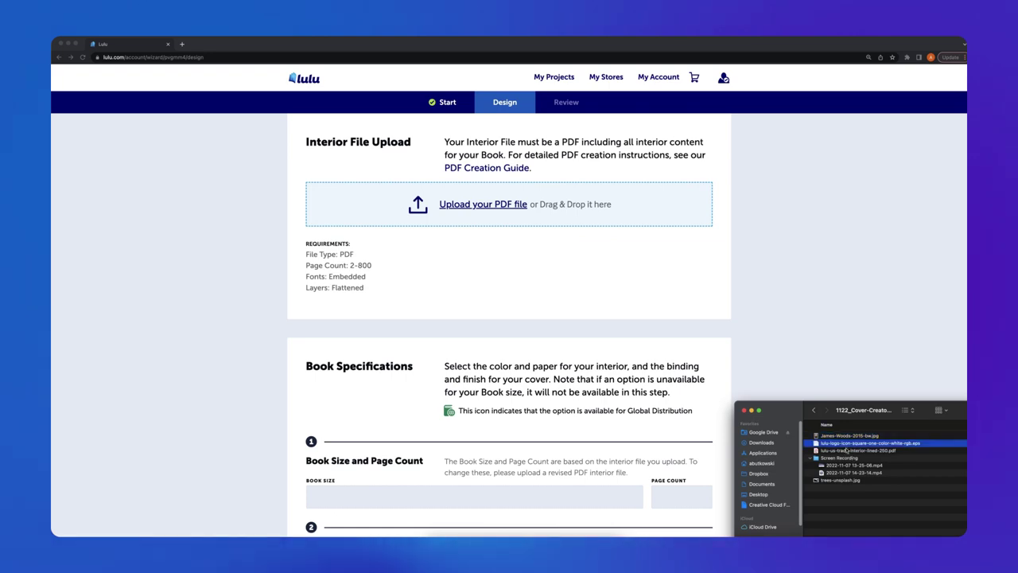
Upload the interior PDF and set the book size to US Trade 6 x 9 in.
drag(855, 443, 502, 213)
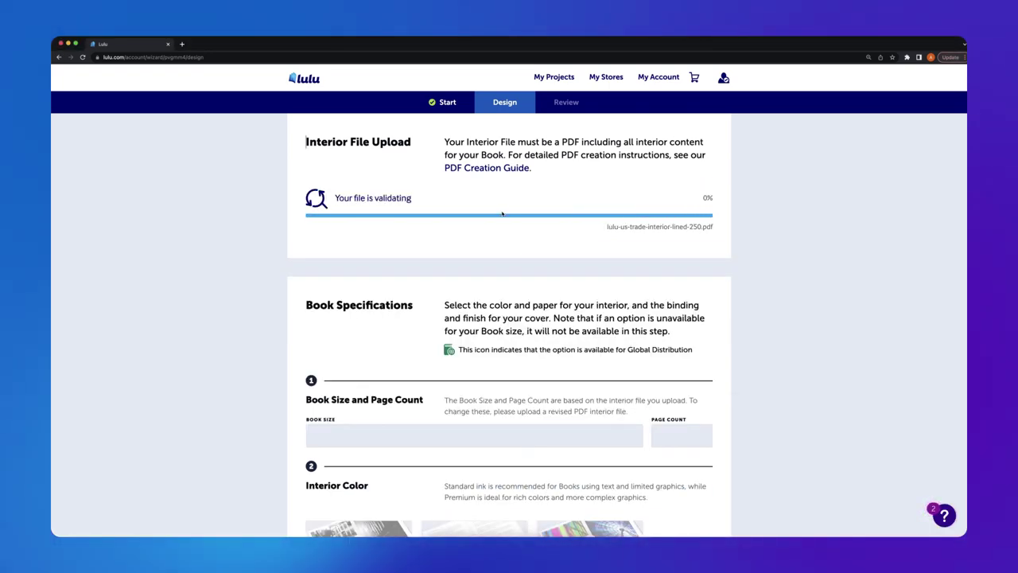
scroll(759, 311, down, 3)
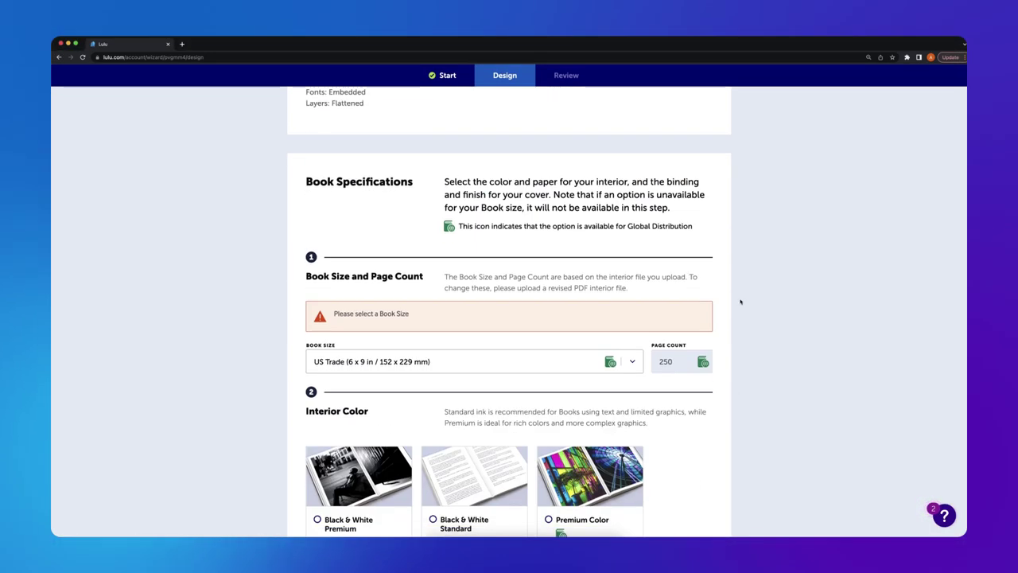
click(474, 362)
click(374, 357)
Choose B&W Standard printing, 60# White paper and a matte finish, then Create Your Cover.
click(470, 292)
click(476, 292)
scroll(474, 291, down, 5)
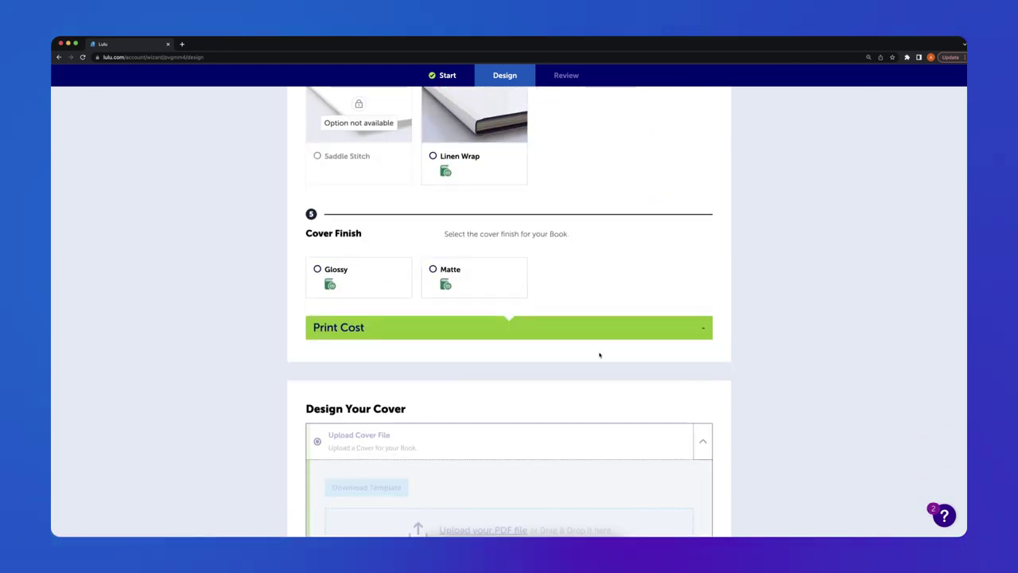
click(486, 284)
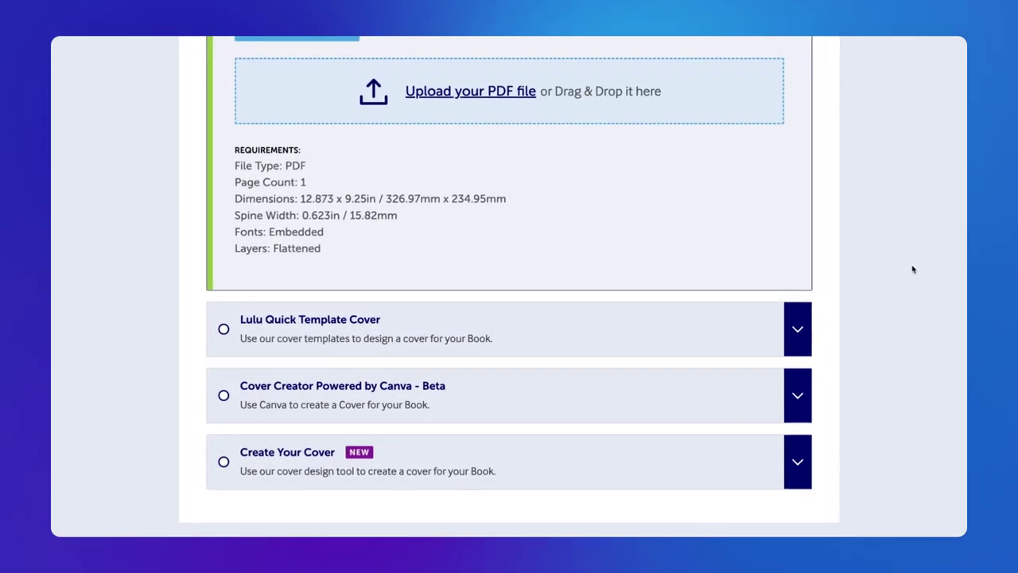
click(223, 462)
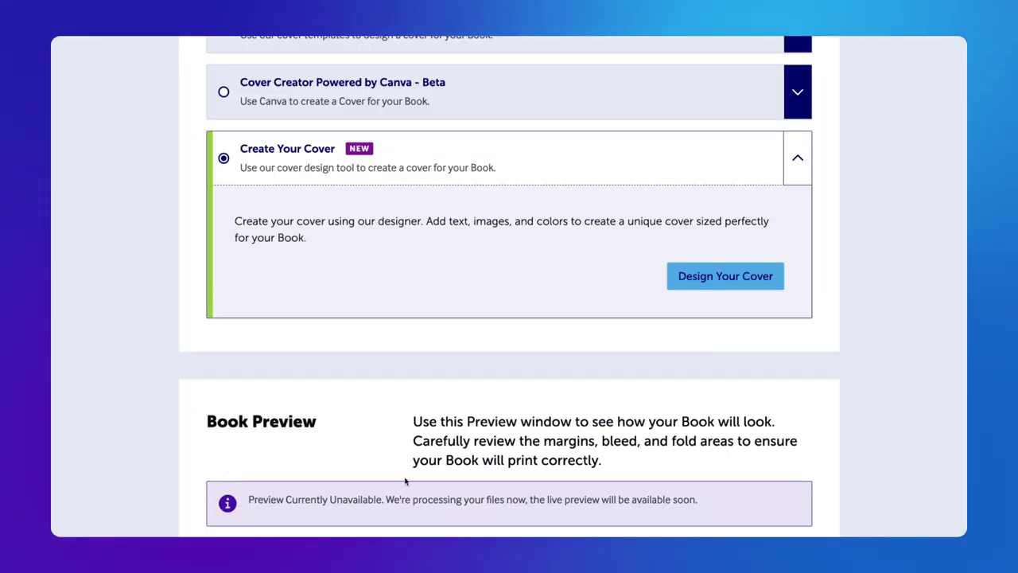
Launch the cover editor and check the book's cover size and spine width.
click(748, 280)
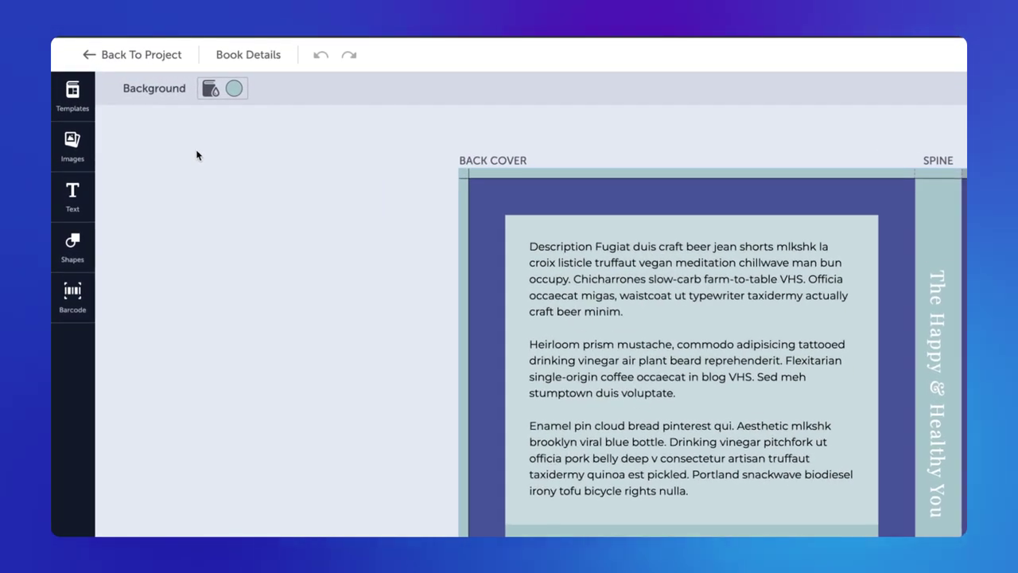
click(248, 56)
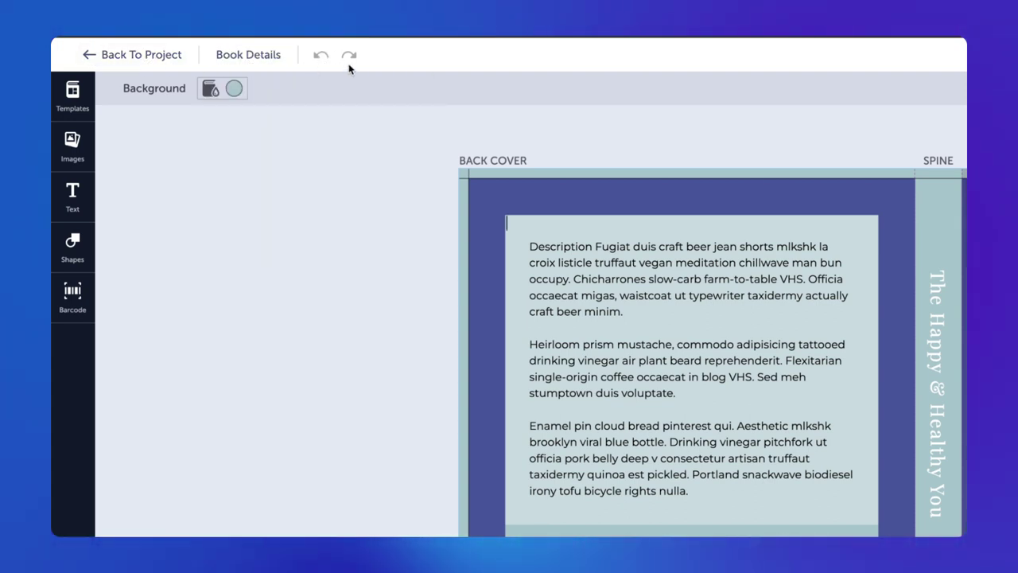
Try navy and custom magenta E01BEC backgrounds, then settle on a white cover background.
click(212, 89)
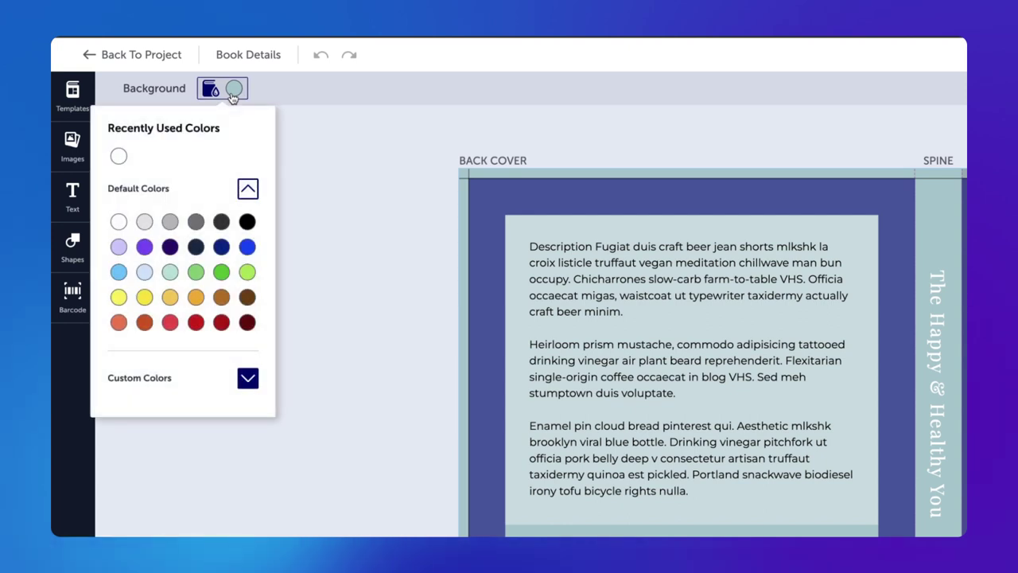
click(221, 247)
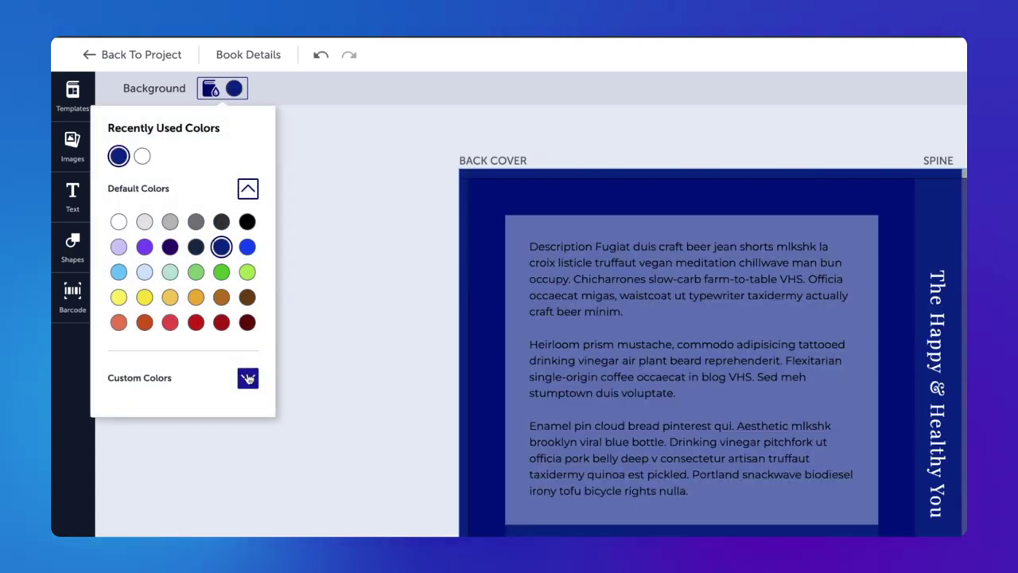
click(247, 377)
click(233, 274)
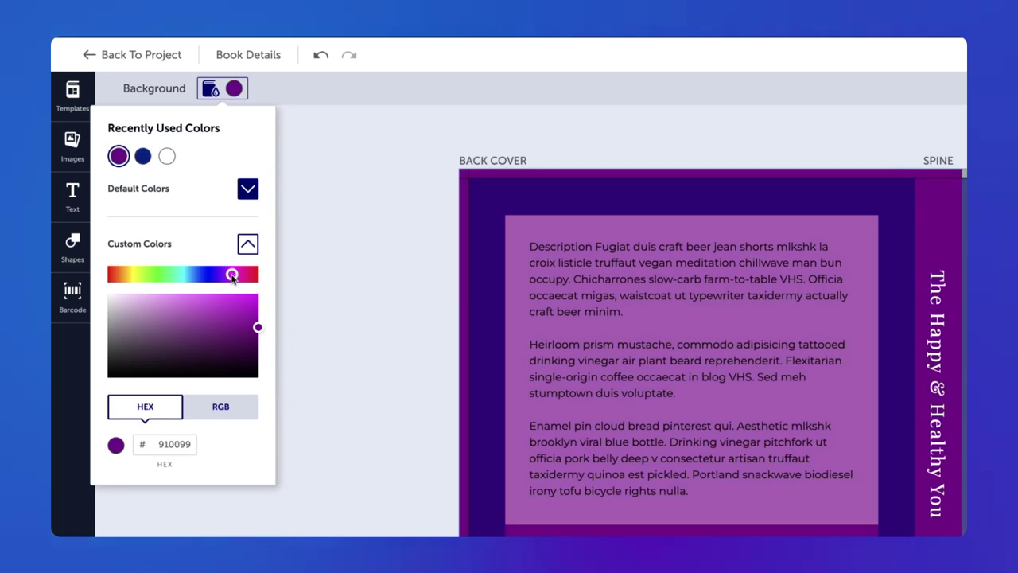
click(240, 301)
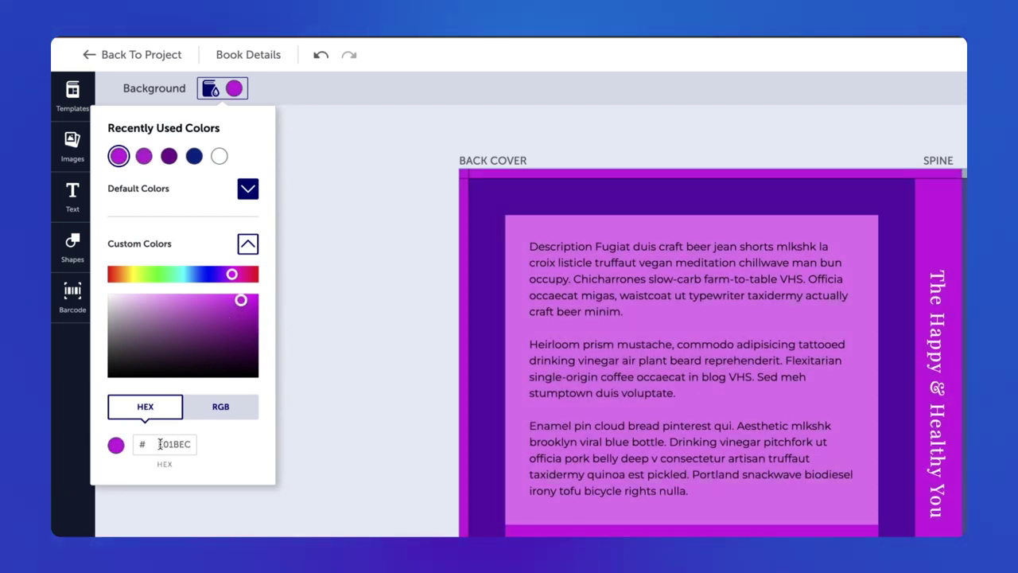
click(221, 408)
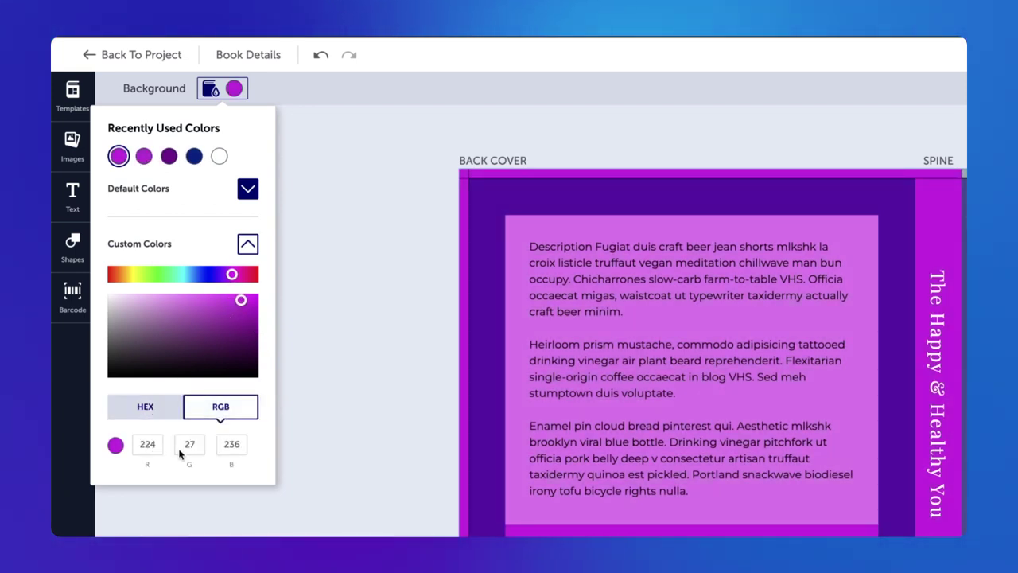
click(151, 407)
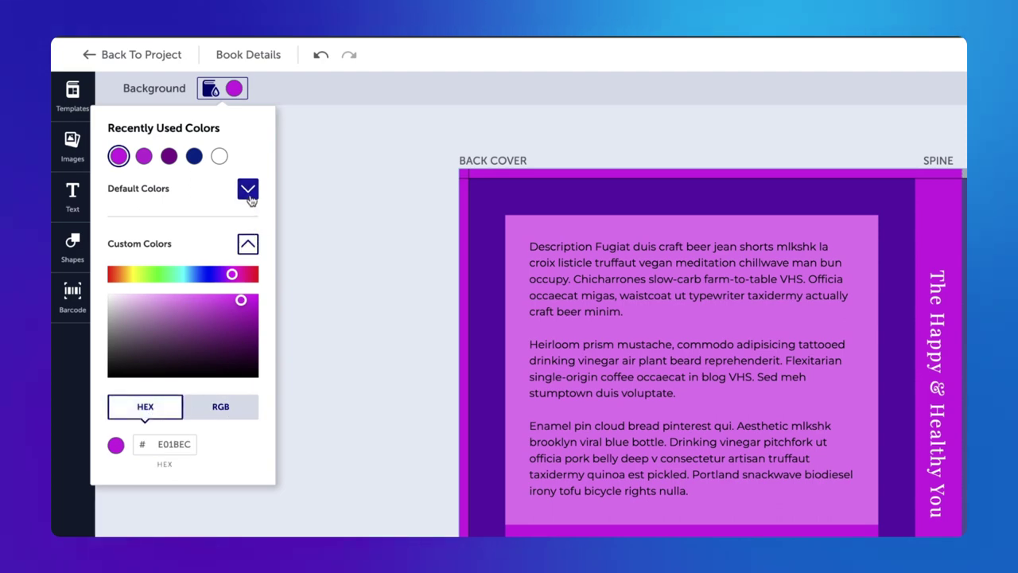
click(220, 156)
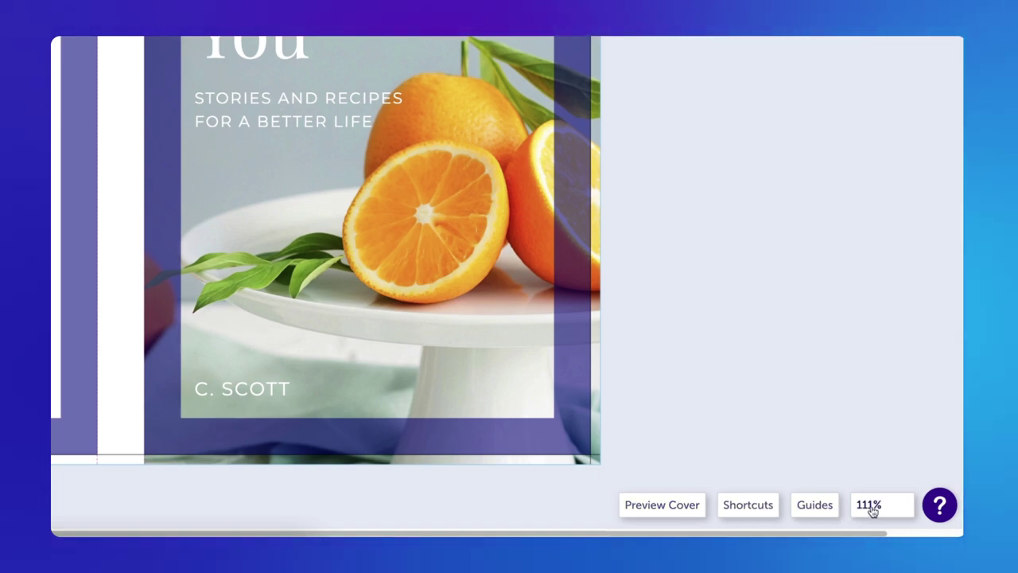
click(815, 504)
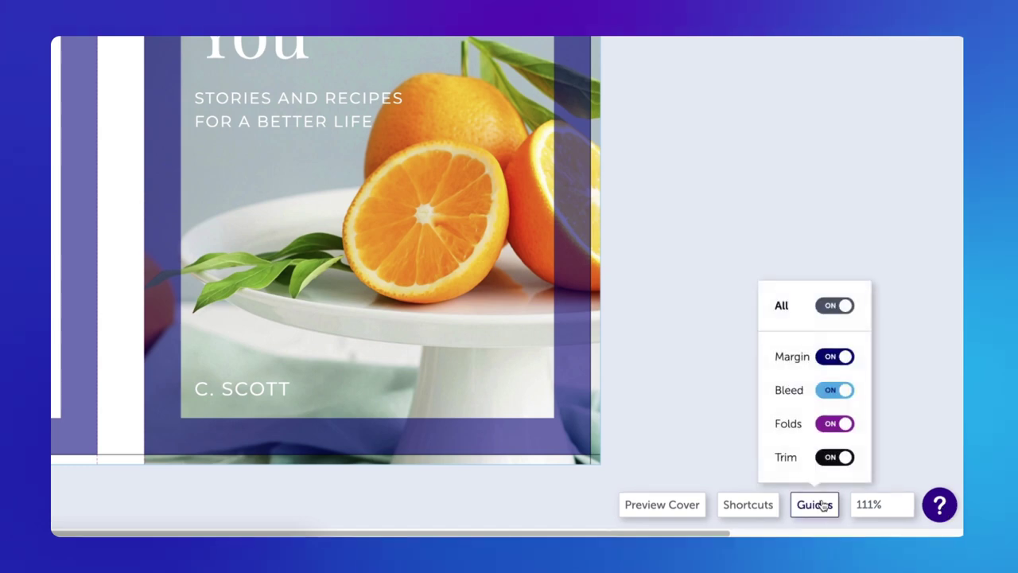
click(843, 356)
click(847, 358)
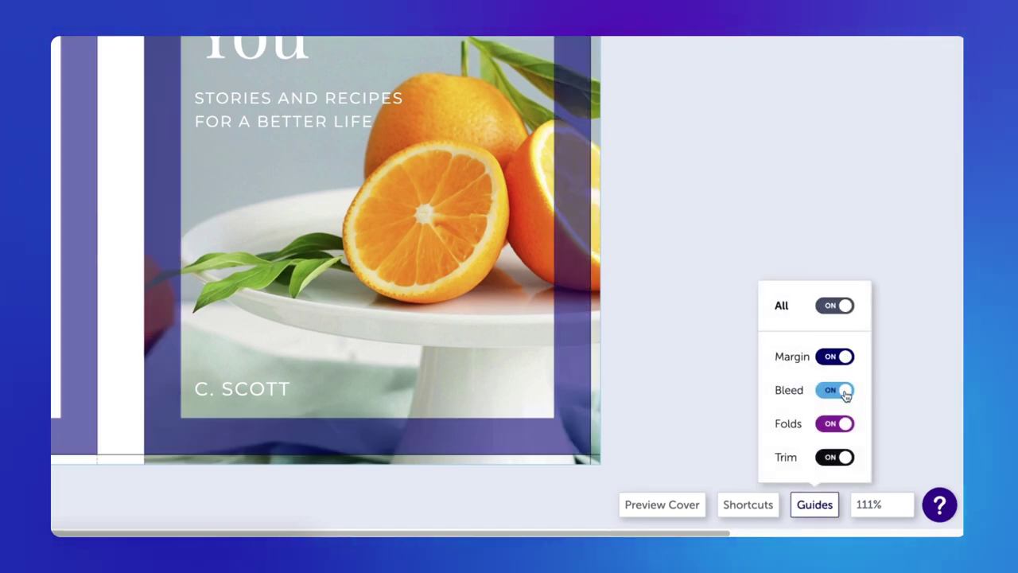
click(845, 424)
click(846, 424)
click(845, 458)
click(845, 459)
click(845, 309)
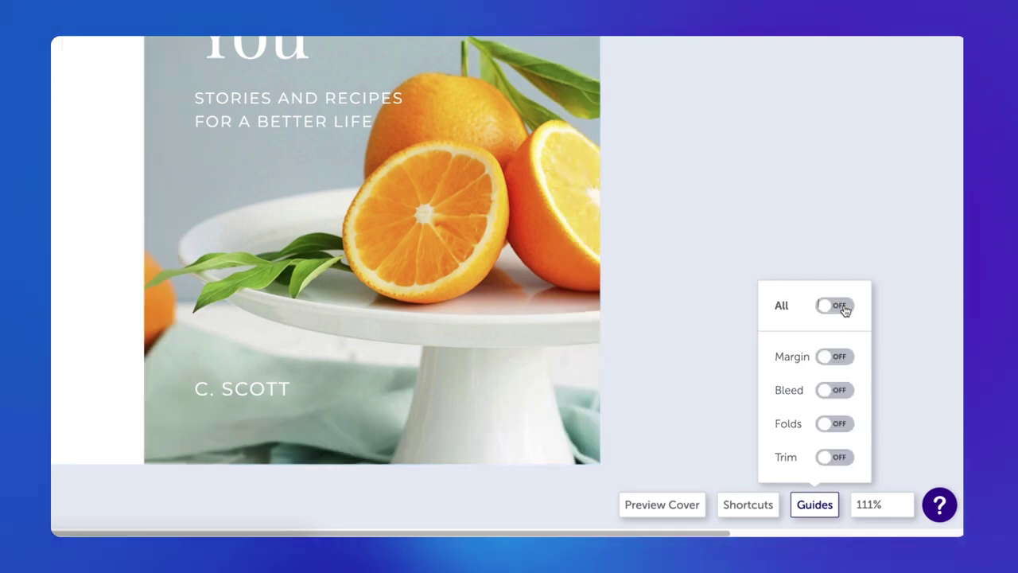
click(845, 309)
click(831, 254)
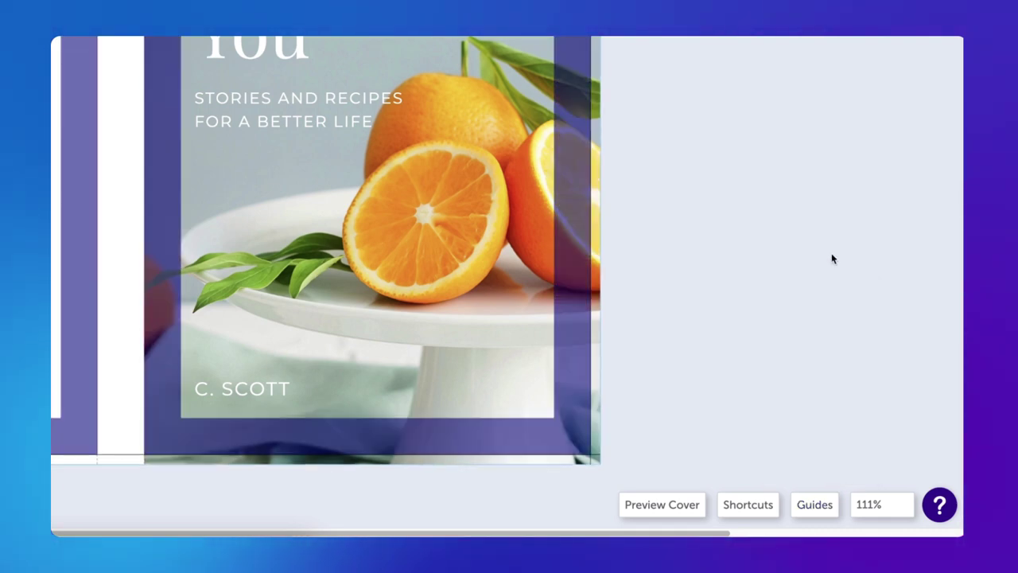
click(748, 504)
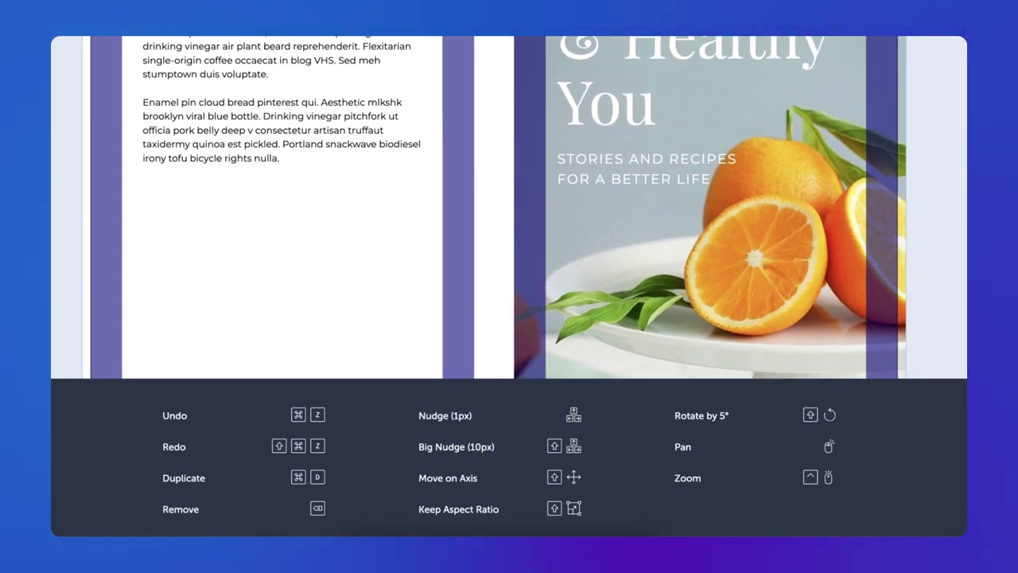
click(891, 470)
scroll(859, 463, right, 5)
click(878, 509)
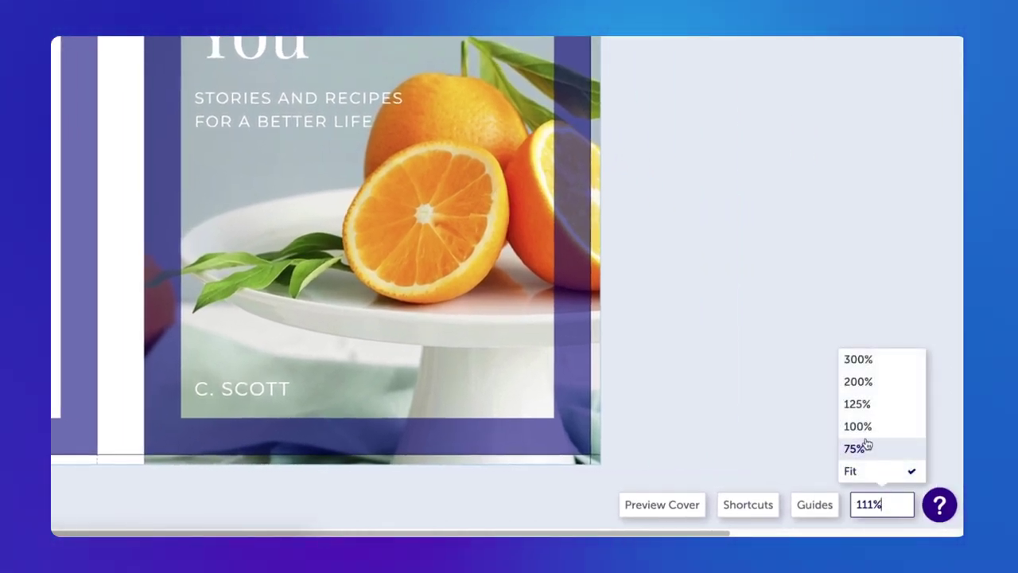
click(859, 404)
click(855, 359)
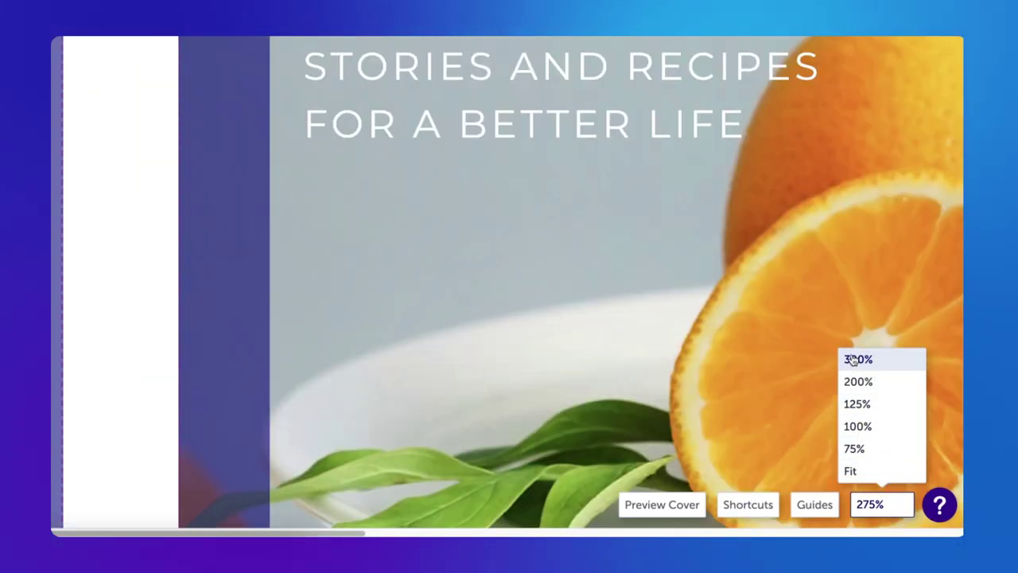
click(852, 471)
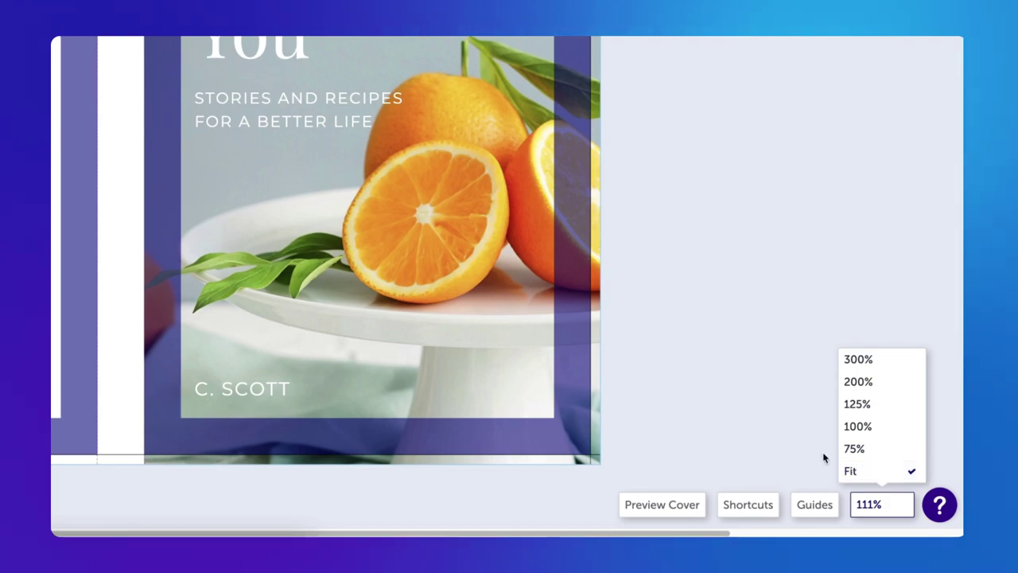
click(661, 505)
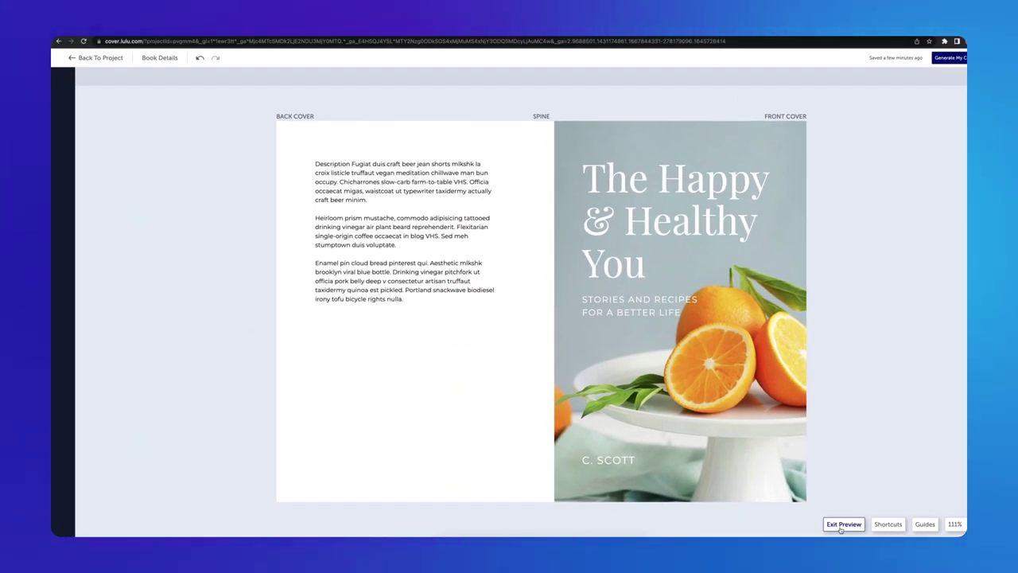
click(841, 527)
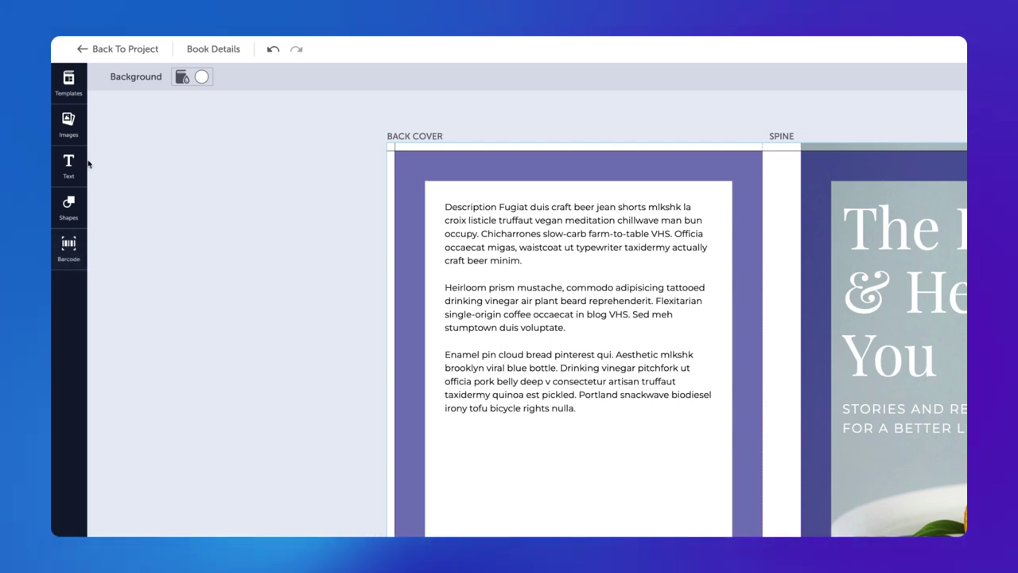
Reapply the Happy & Healthy template and upload the misty forest photo to the image library.
click(74, 82)
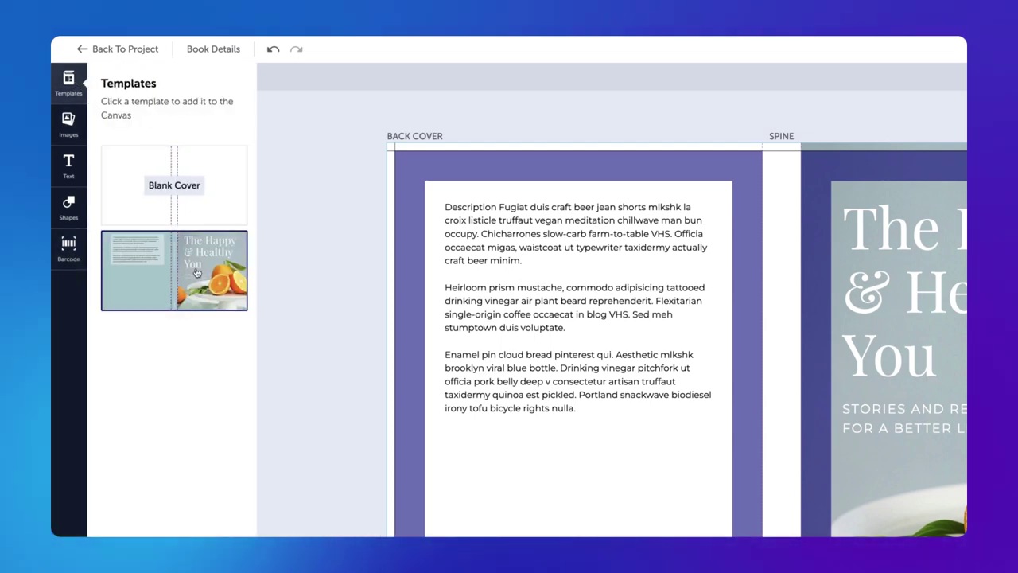
click(198, 270)
click(815, 477)
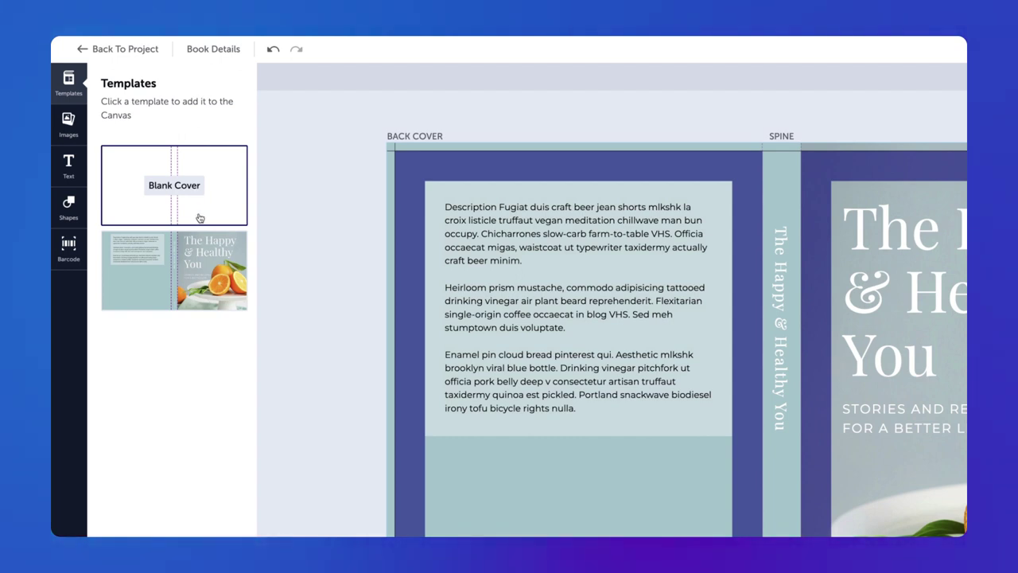
click(72, 128)
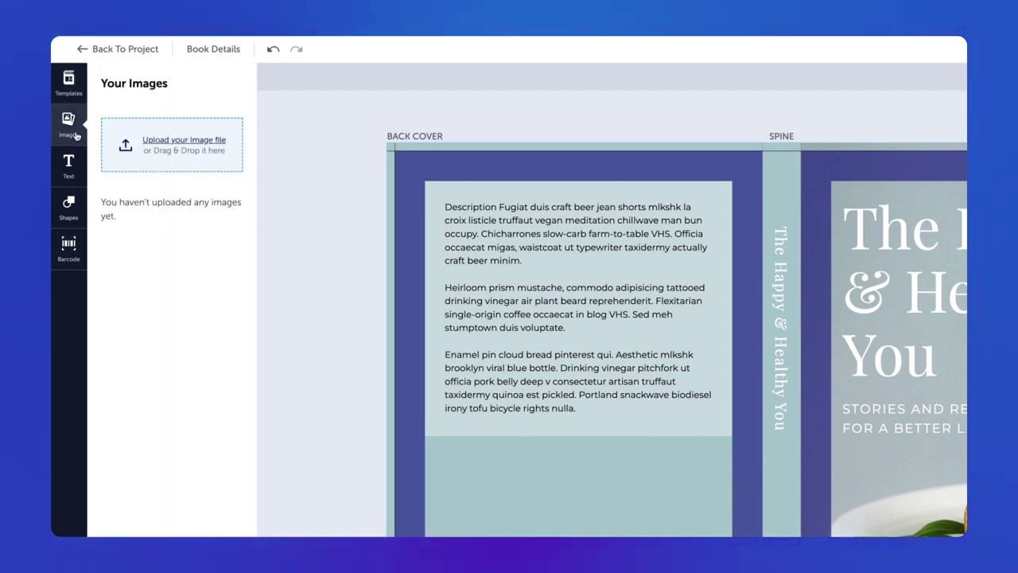
click(193, 155)
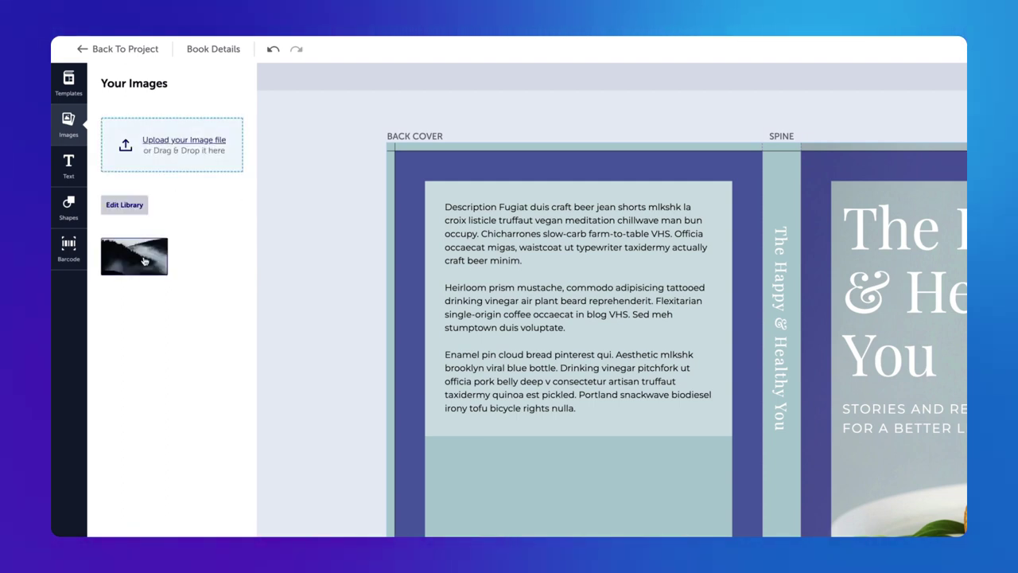
Place the forest photo on the cover and try a border, then remove it.
drag(144, 261, 695, 354)
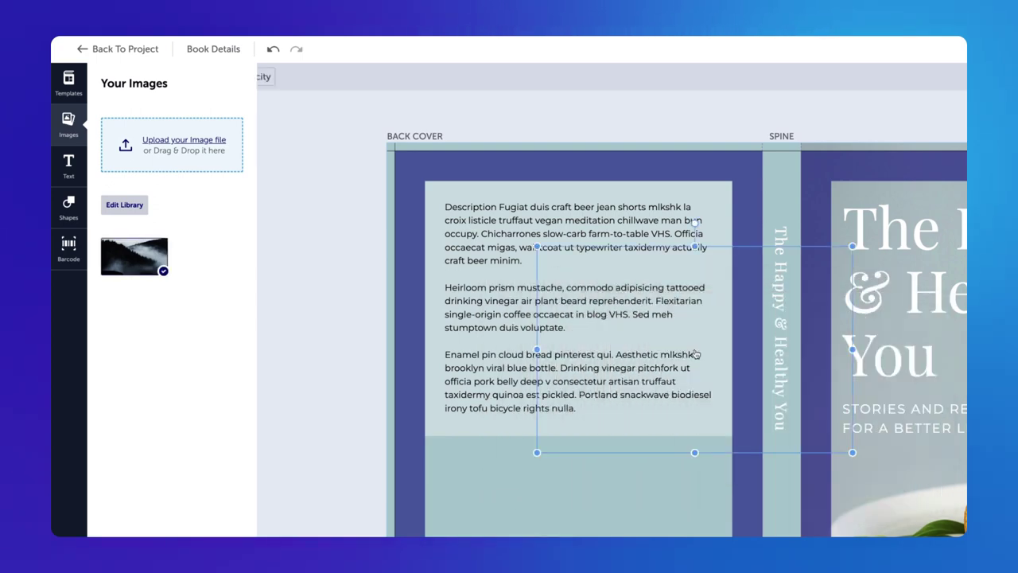
click(635, 334)
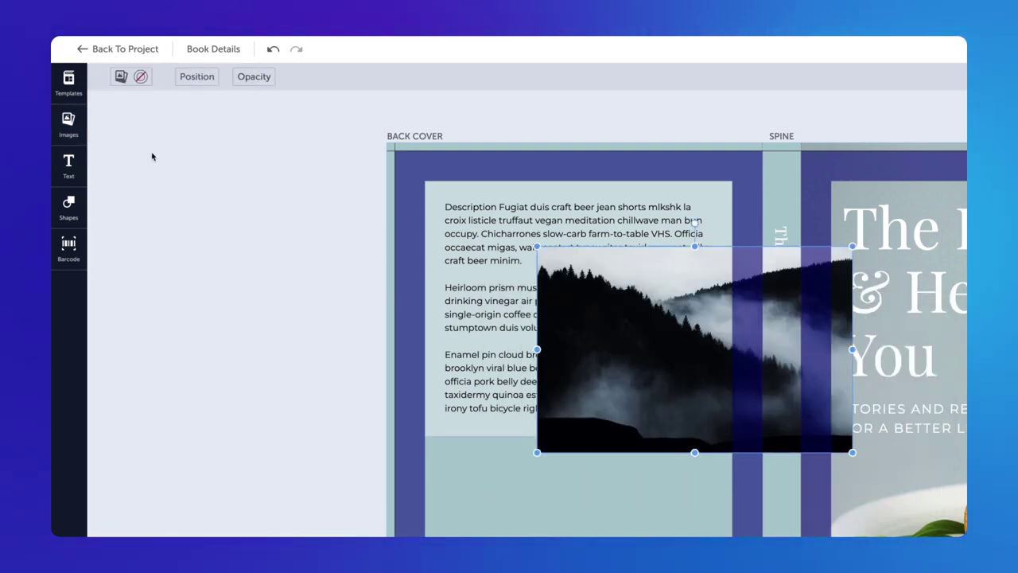
click(140, 76)
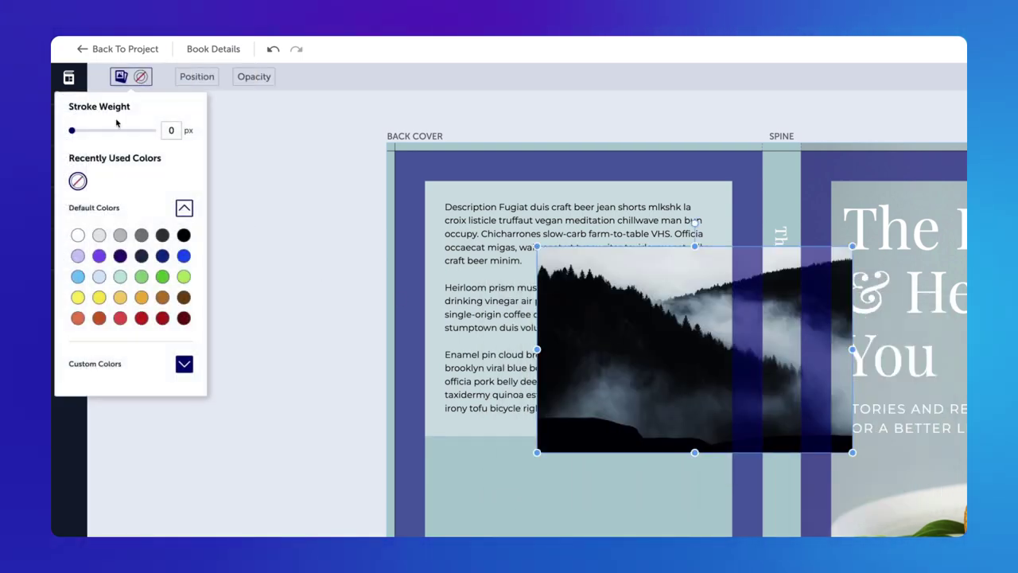
drag(99, 132, 57, 137)
Test sending the photo behind the text and locking it, then restore and unlock it.
click(196, 76)
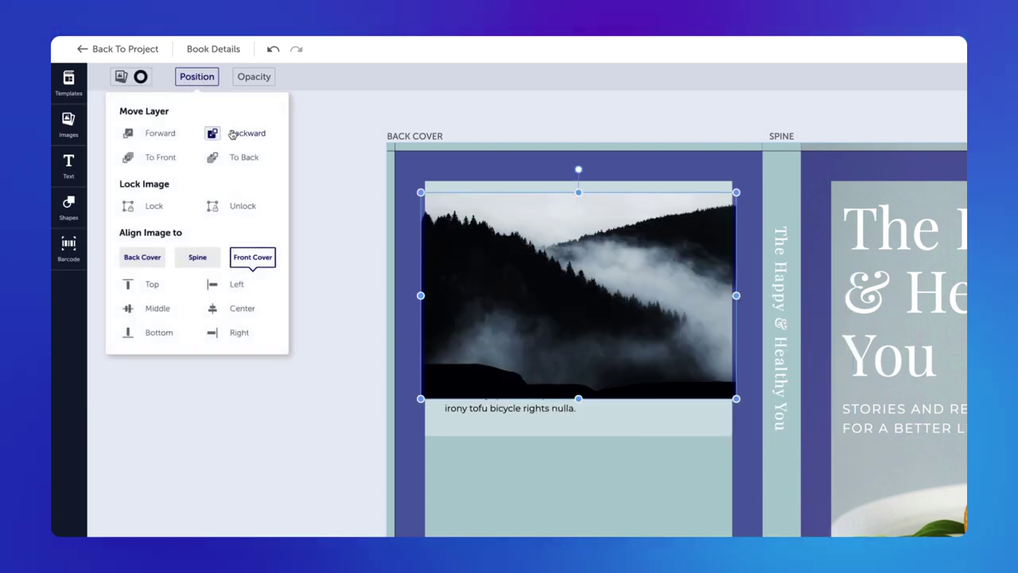
click(233, 135)
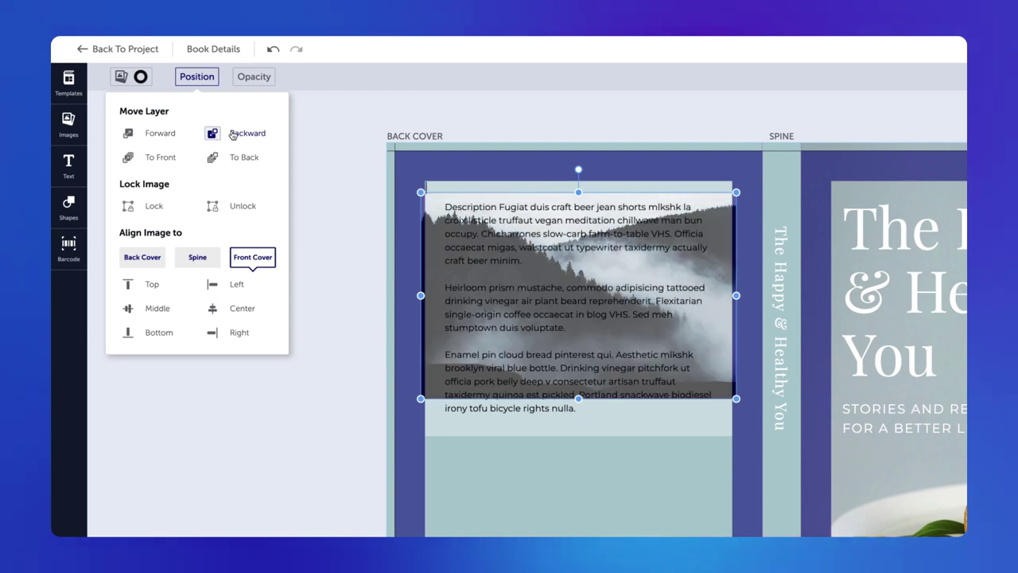
click(130, 134)
click(155, 209)
click(440, 292)
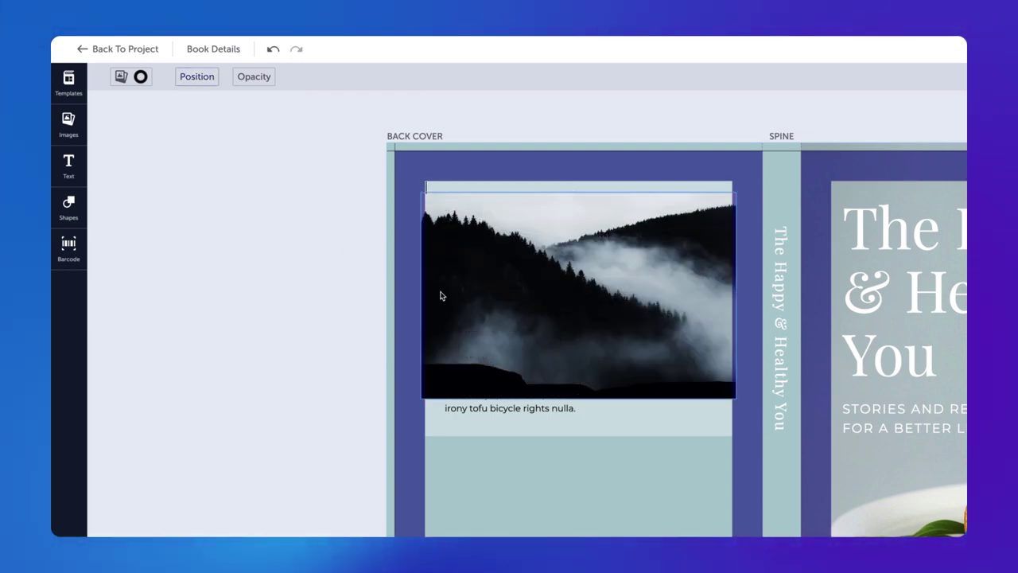
click(196, 76)
click(243, 207)
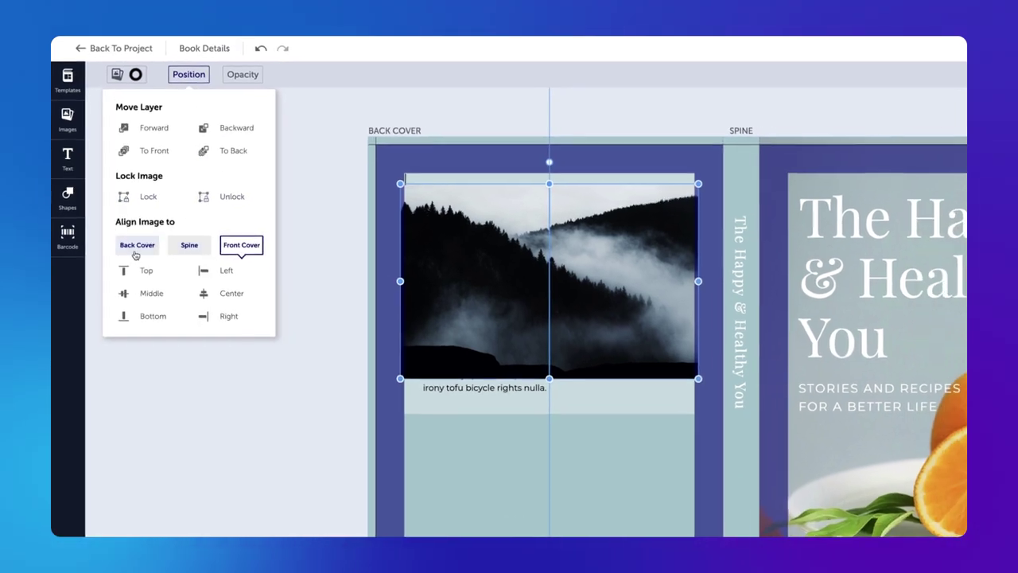
Align the photo left and middle on the front cover and lower its opacity to 60%.
click(142, 256)
click(151, 307)
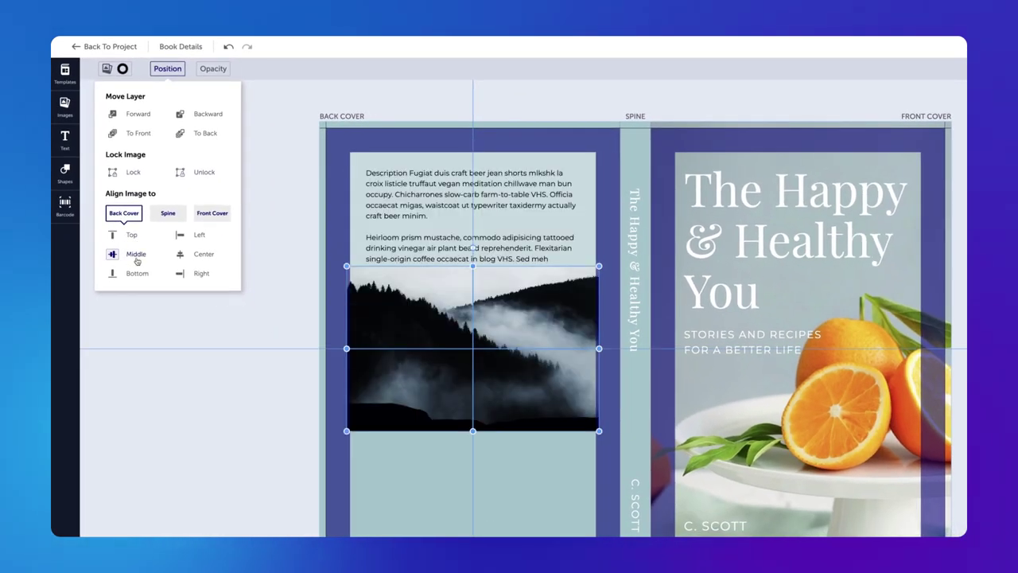
click(168, 214)
click(112, 255)
click(212, 213)
click(199, 236)
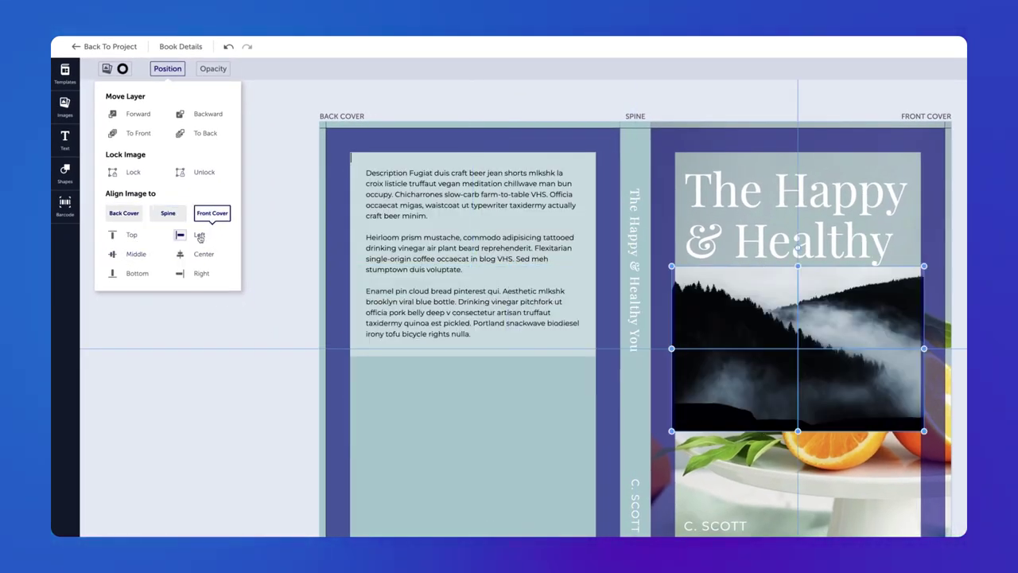
click(113, 235)
click(129, 259)
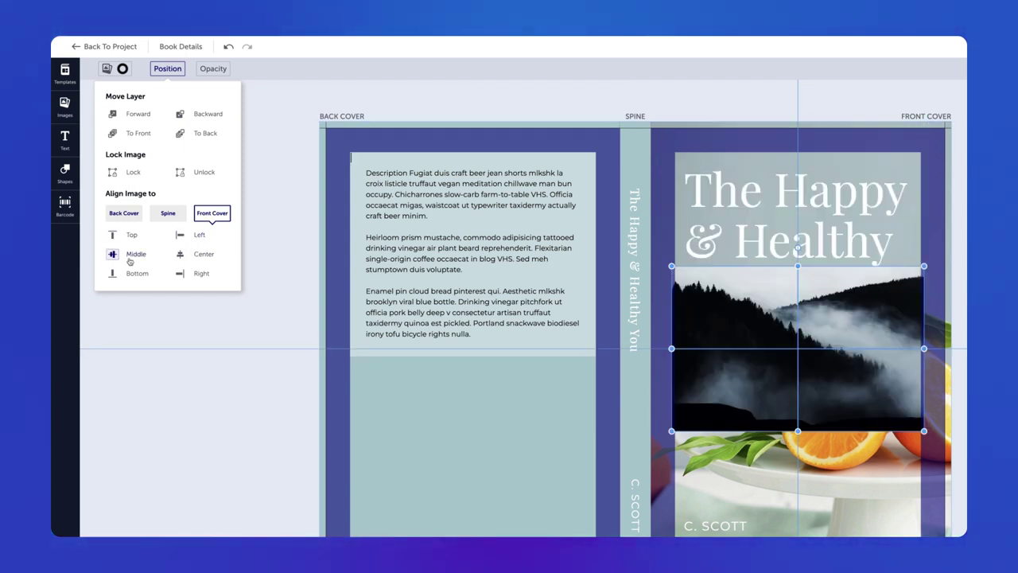
click(269, 260)
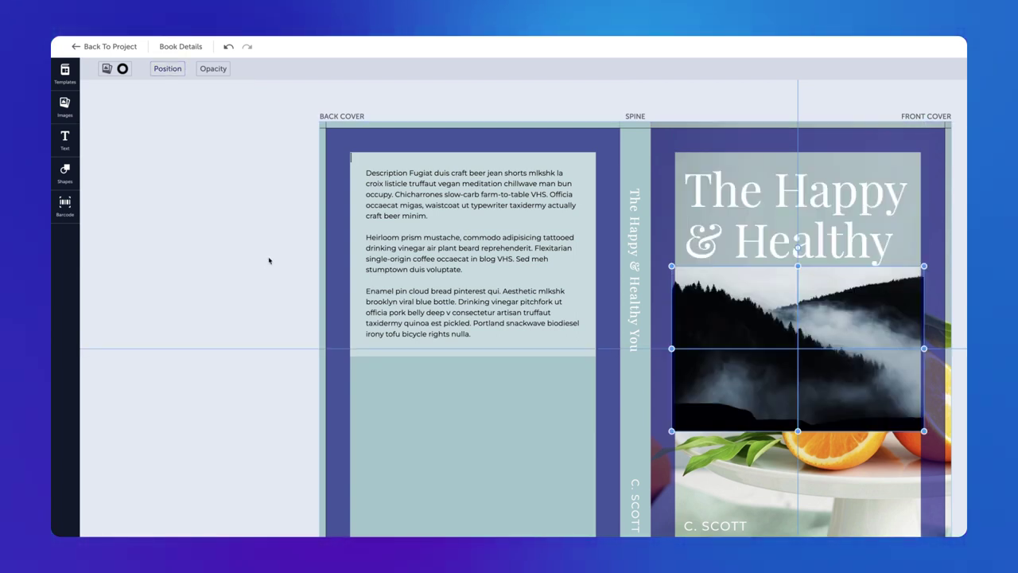
click(213, 69)
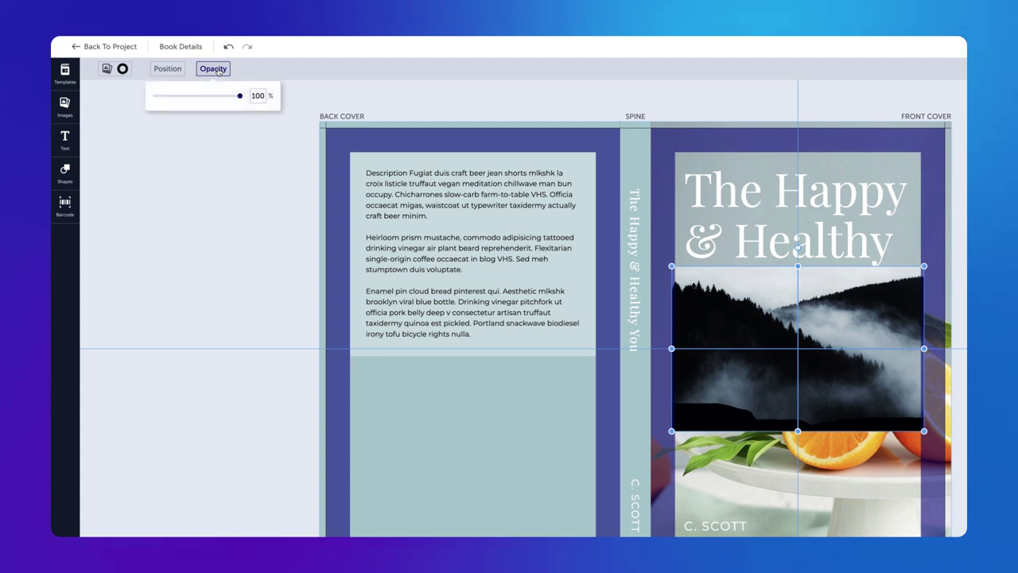
mouse_move(224, 103)
mouse_down()
mouse_move(194, 101)
mouse_move(241, 102)
mouse_up()
Restore the photo's full opacity and add a new text box on the back cover's lower panel.
click(241, 161)
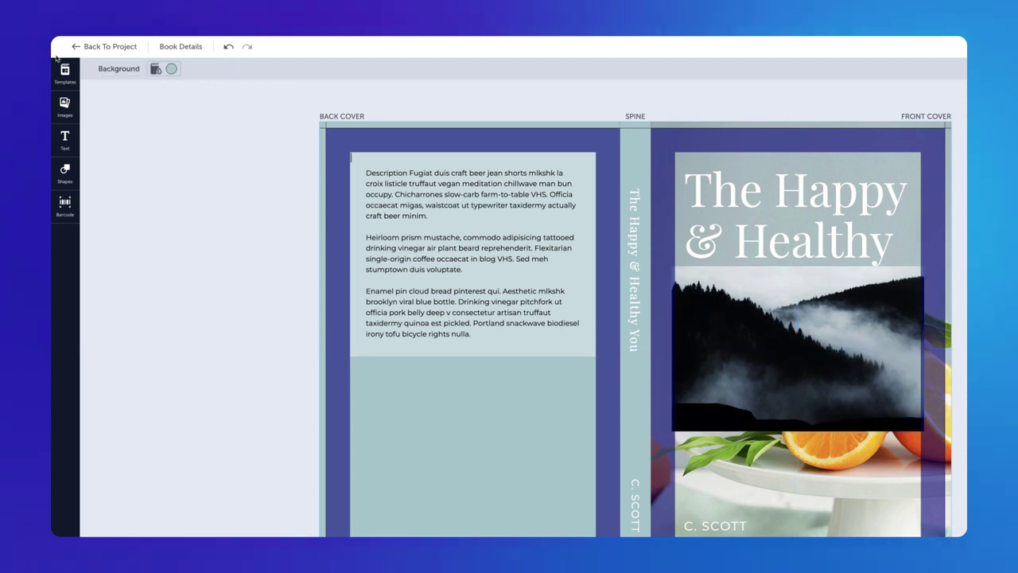
click(63, 143)
click(117, 145)
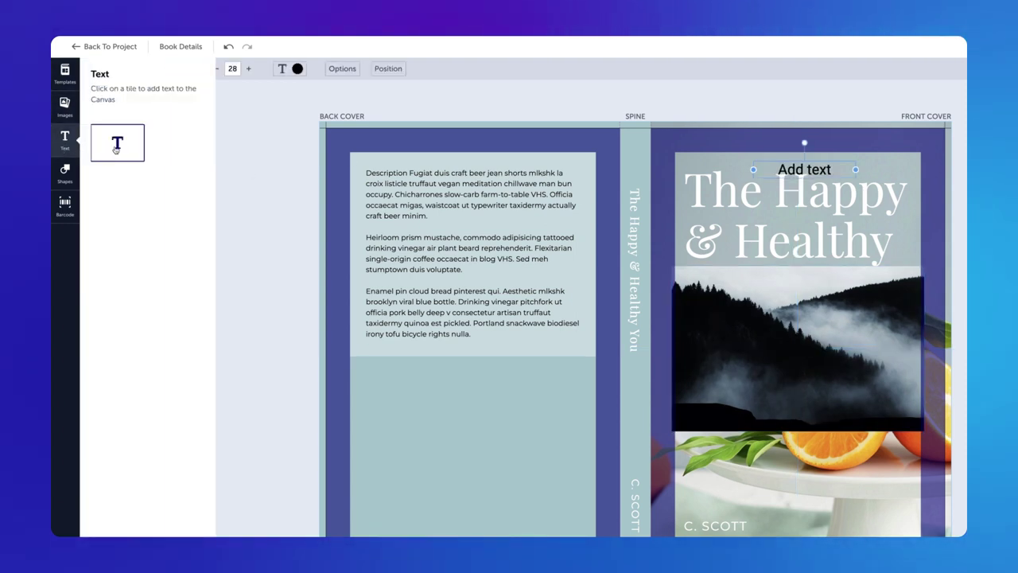
drag(804, 170, 453, 439)
Set the text to Arvo, size 30, in dark red.
click(147, 69)
click(127, 137)
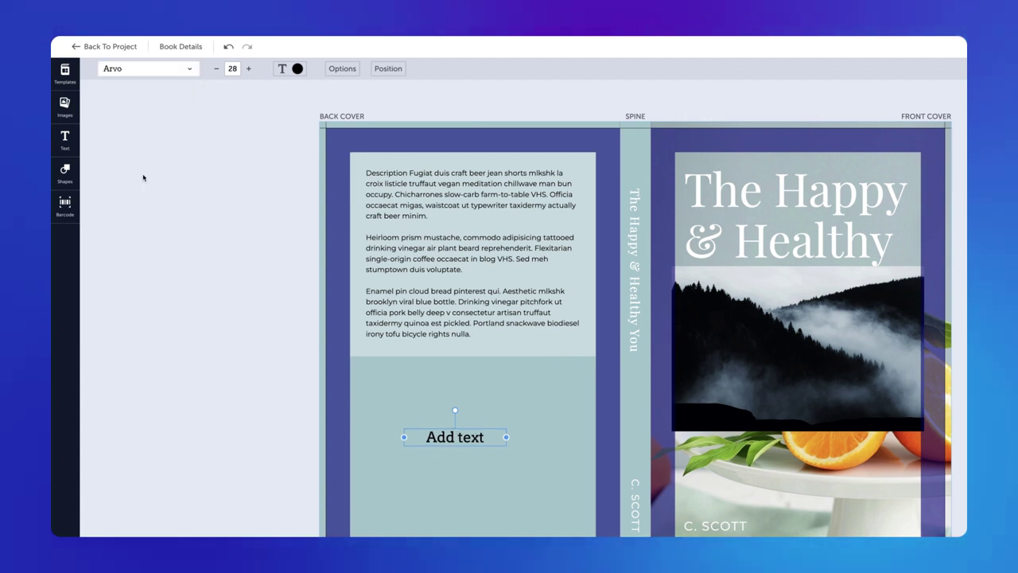
click(249, 69)
click(248, 69)
click(298, 68)
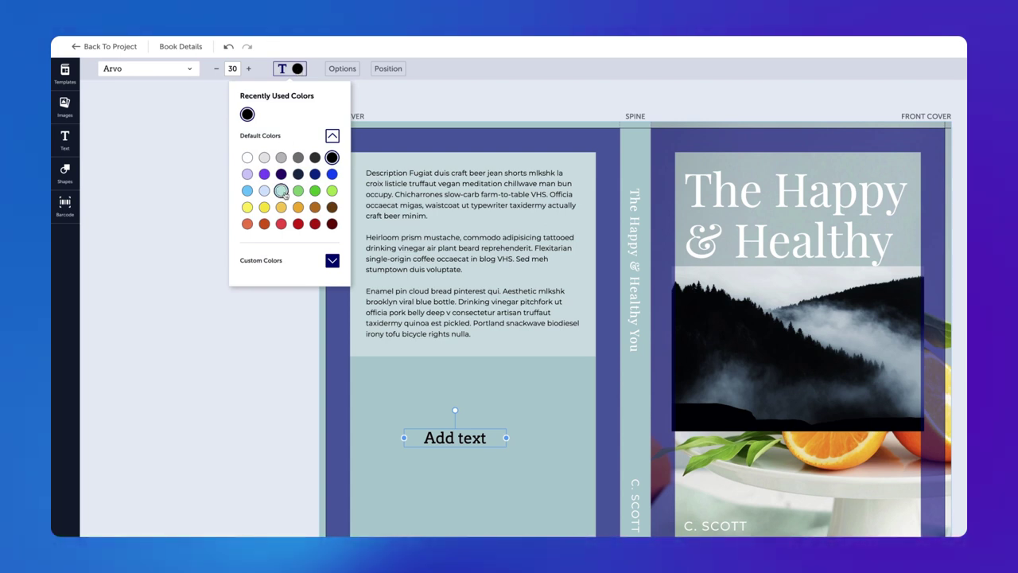
click(332, 223)
Keep the text unbolded and left-aligned with 6 px letter spacing.
click(334, 69)
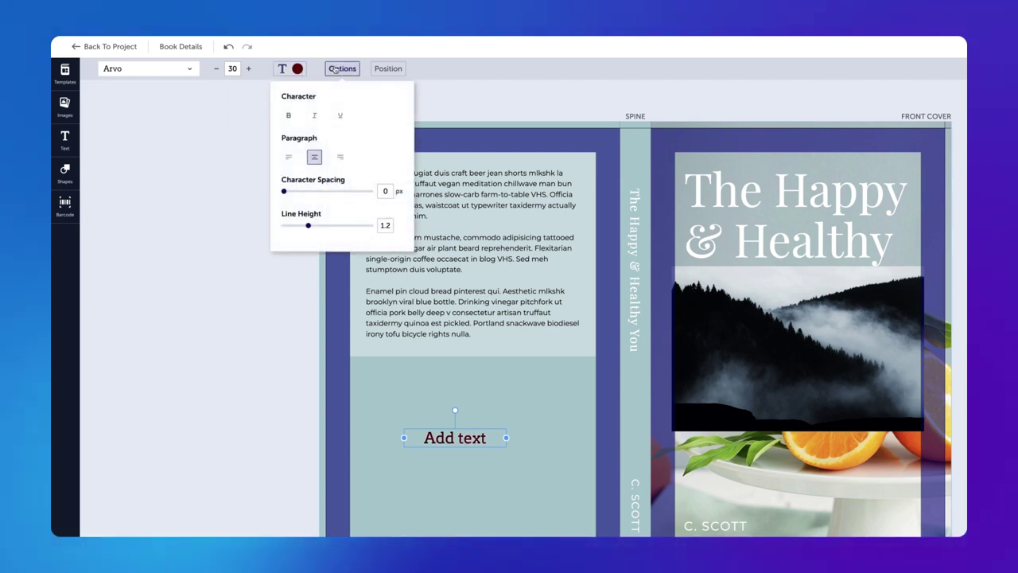
click(289, 116)
click(288, 116)
click(288, 157)
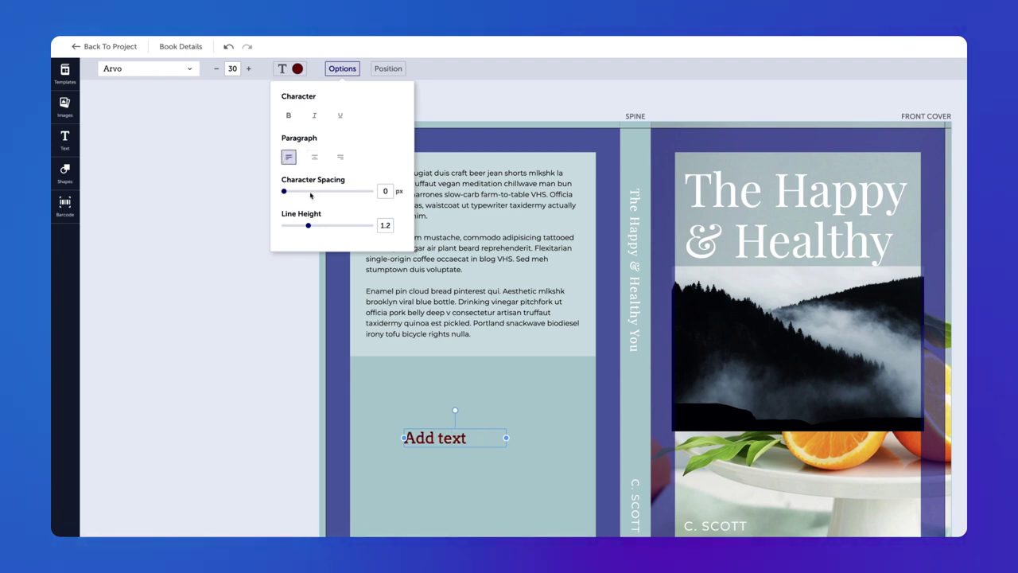
drag(303, 194, 302, 227)
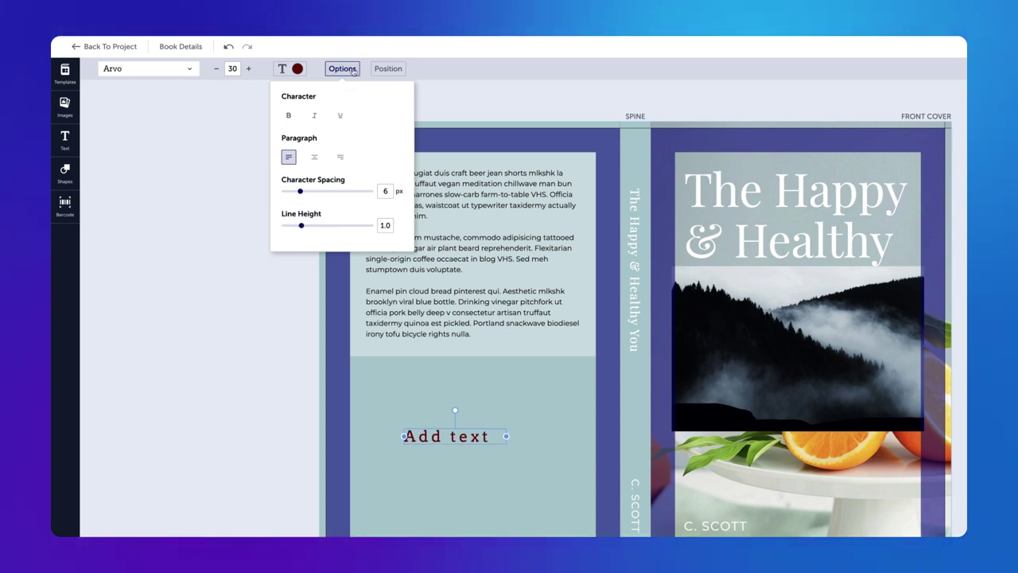
Centre the text box horizontally and vertically on the back cover.
click(389, 69)
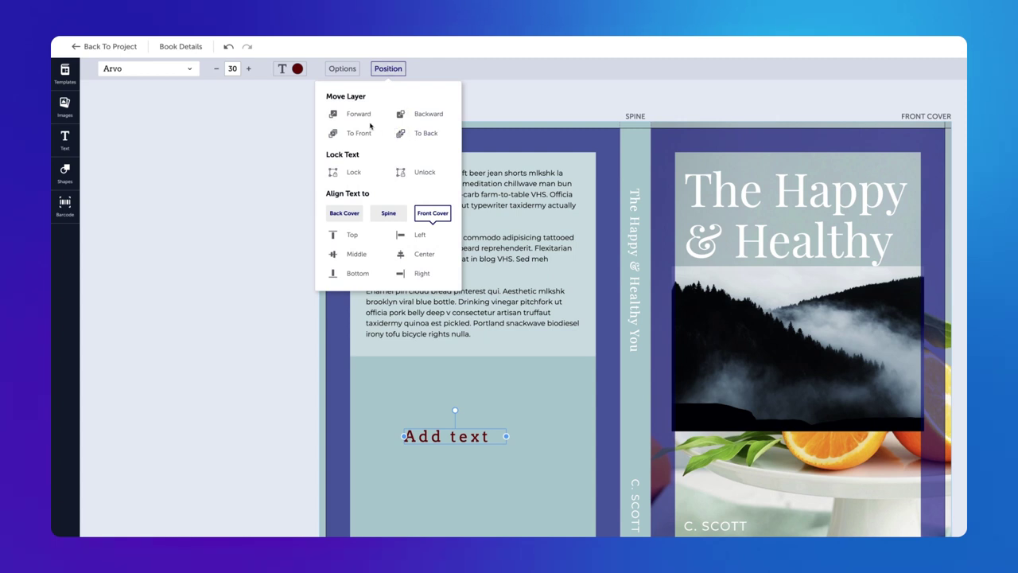
click(353, 172)
click(427, 175)
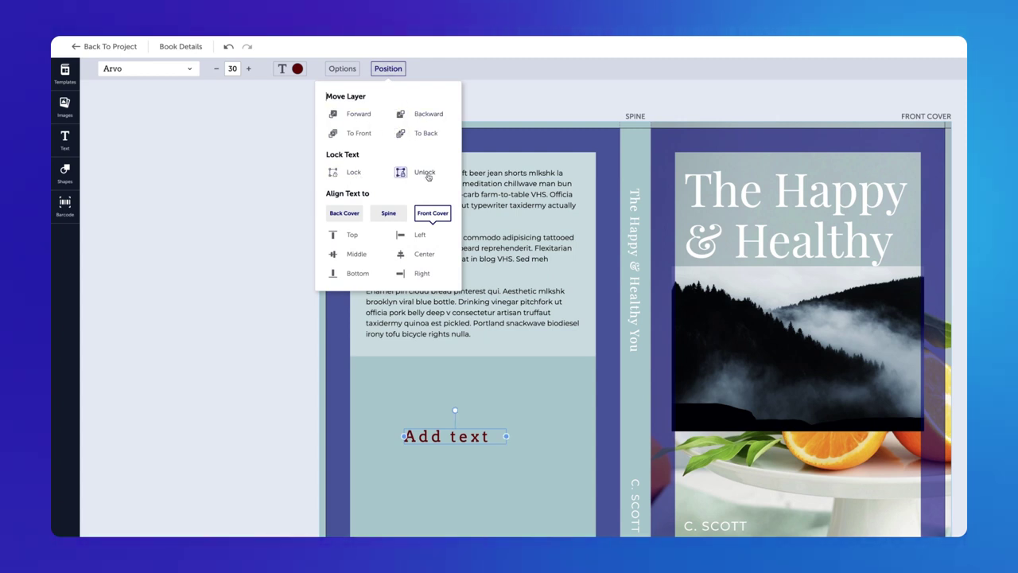
click(350, 216)
click(406, 257)
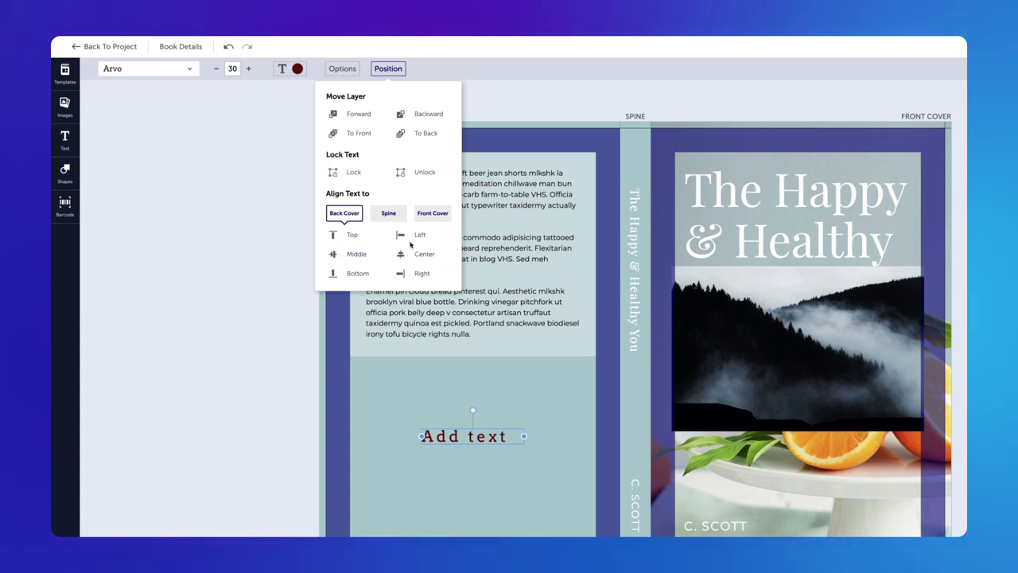
click(358, 271)
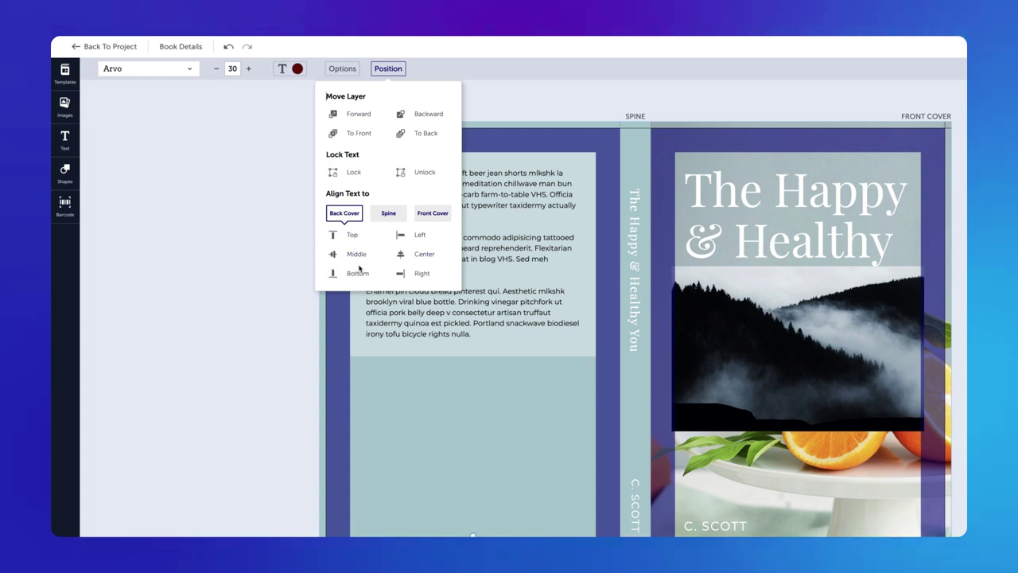
click(357, 254)
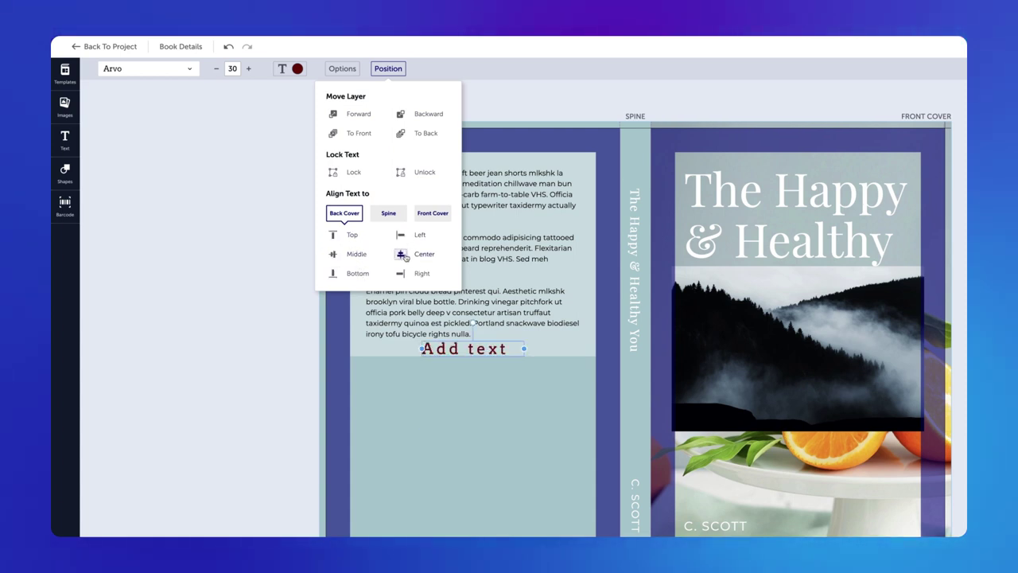
Add a square filled purple with a dark navy border.
click(298, 184)
click(63, 174)
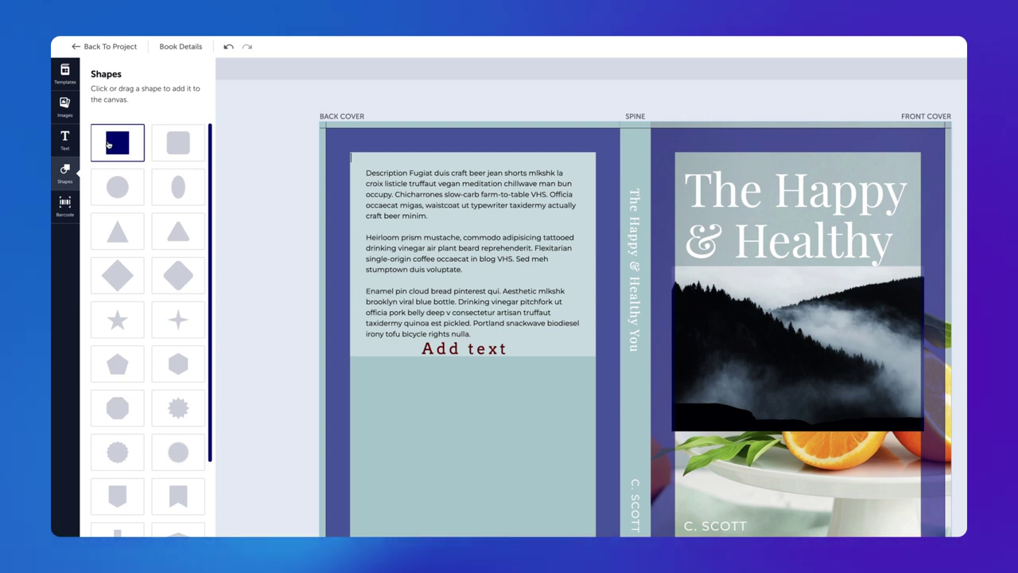
click(108, 144)
click(753, 237)
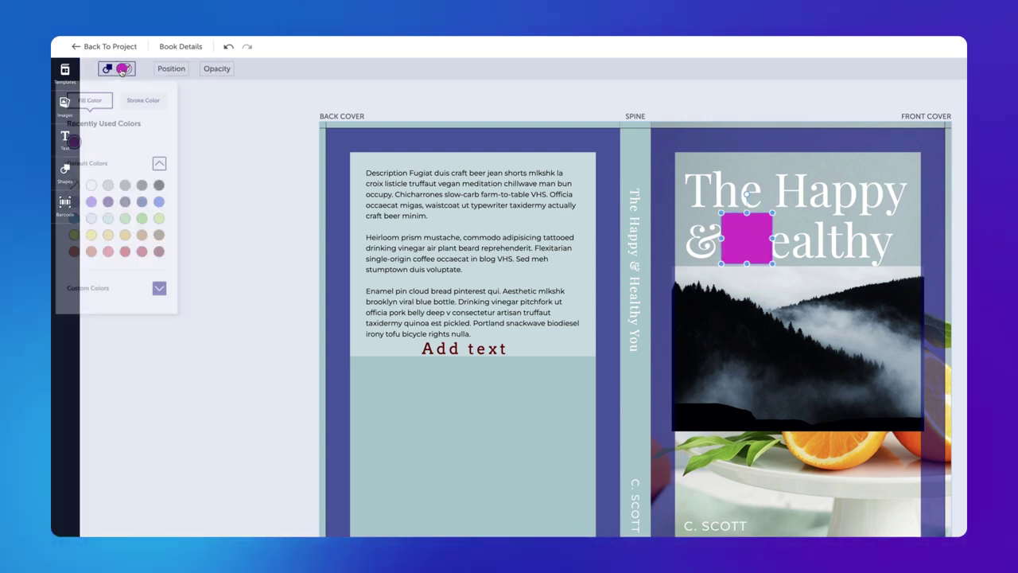
click(91, 201)
click(139, 102)
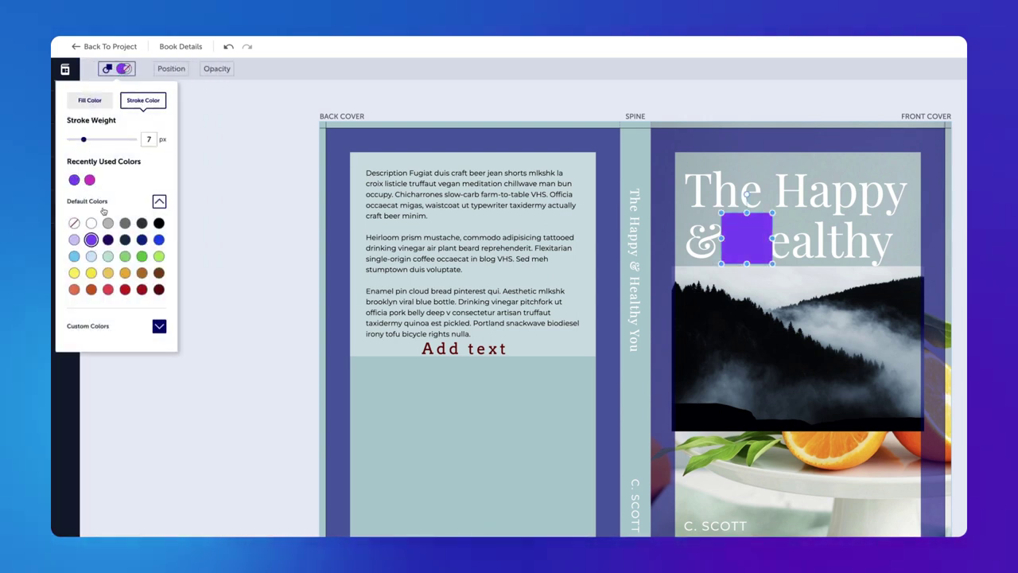
click(141, 239)
Keep the square in front and centre it on the front cover at full opacity.
click(171, 68)
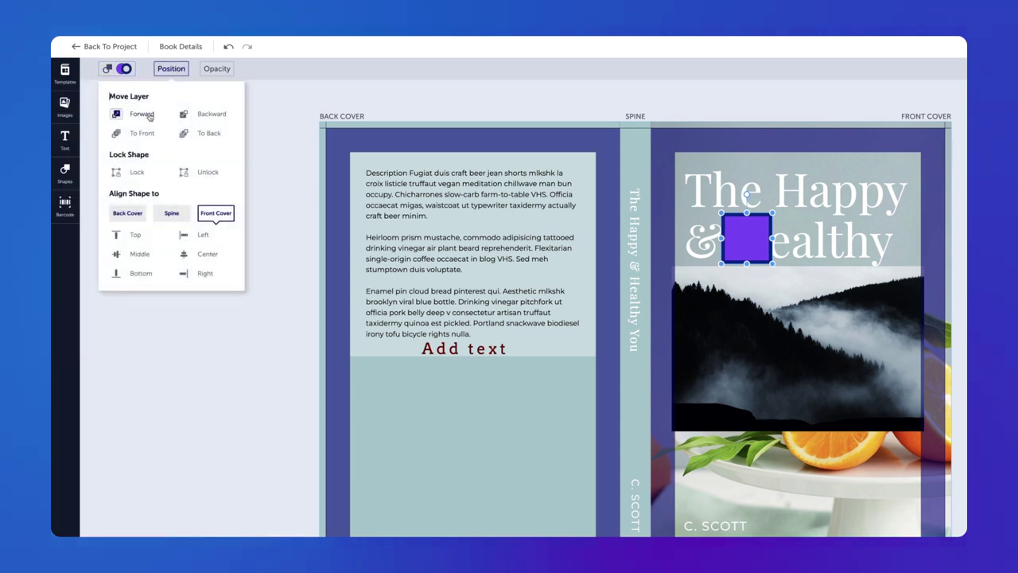
click(189, 117)
click(117, 115)
click(172, 213)
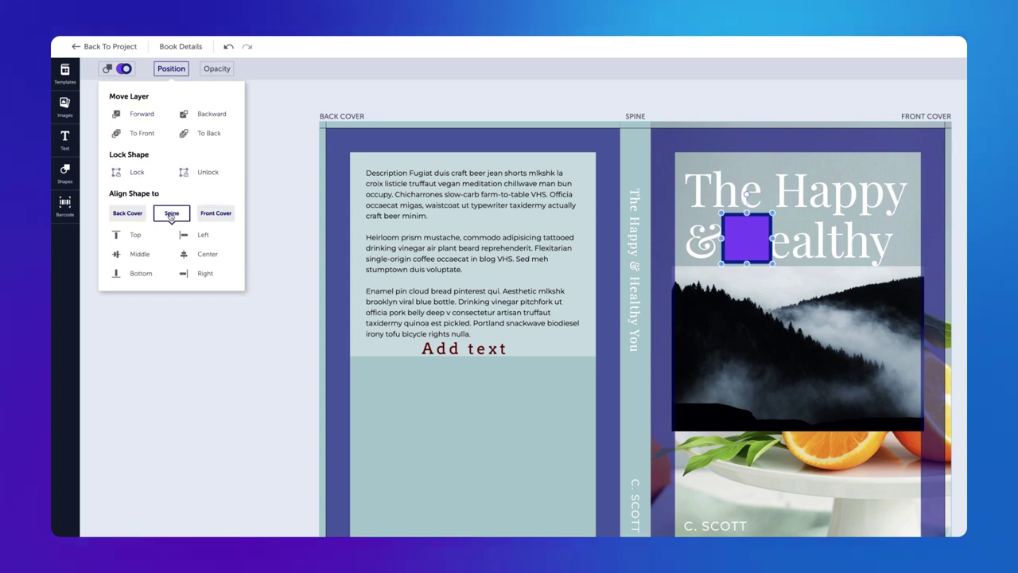
click(216, 214)
click(217, 68)
mouse_move(243, 96)
mouse_down()
mouse_move(173, 97)
mouse_move(243, 95)
mouse_up()
click(208, 146)
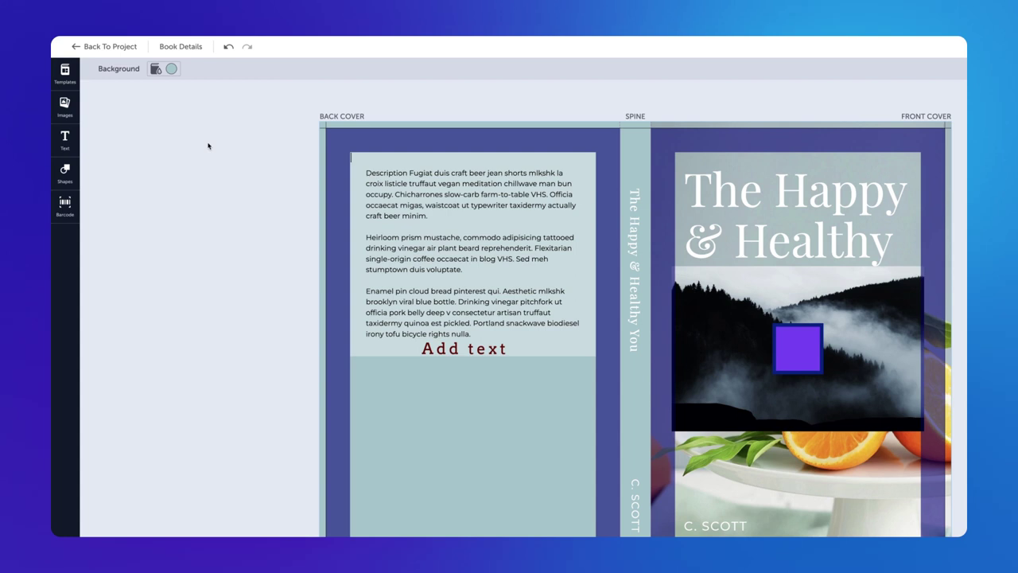
click(65, 205)
click(131, 135)
key(ctrl+v)
click(135, 188)
text(Lulu)
key(Tab)
text(John)
key(Tab)
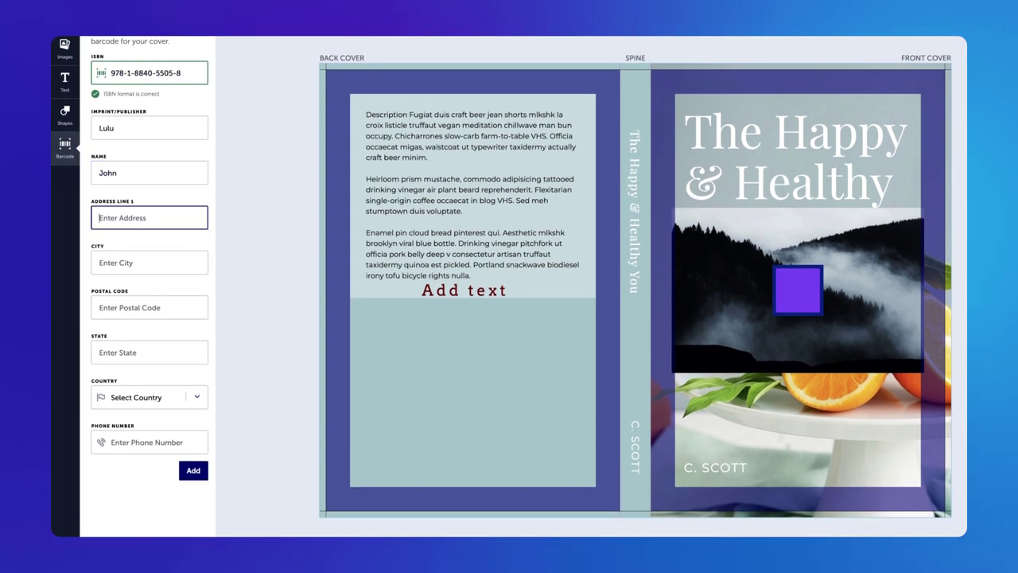
text(Smith)
Fill in the contact's address, state, country United States of America and phone, then add the barcode.
key(Tab)
text(Raleigh)
key(Tab)
text(27713)
key(Tab)
text(North Carolina)
key(Tab)
click(134, 397)
click(134, 388)
key(Tab)
text(555-555-5555)
click(194, 475)
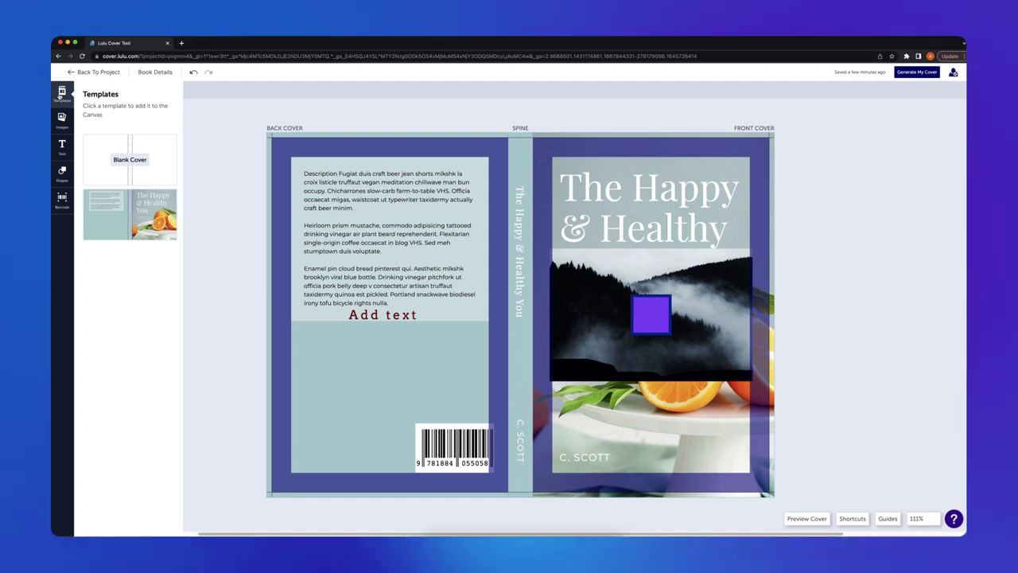
Reset to the Blank Cover template, upload trees-unsplash.jpg, and place it across back cover and spine.
click(128, 149)
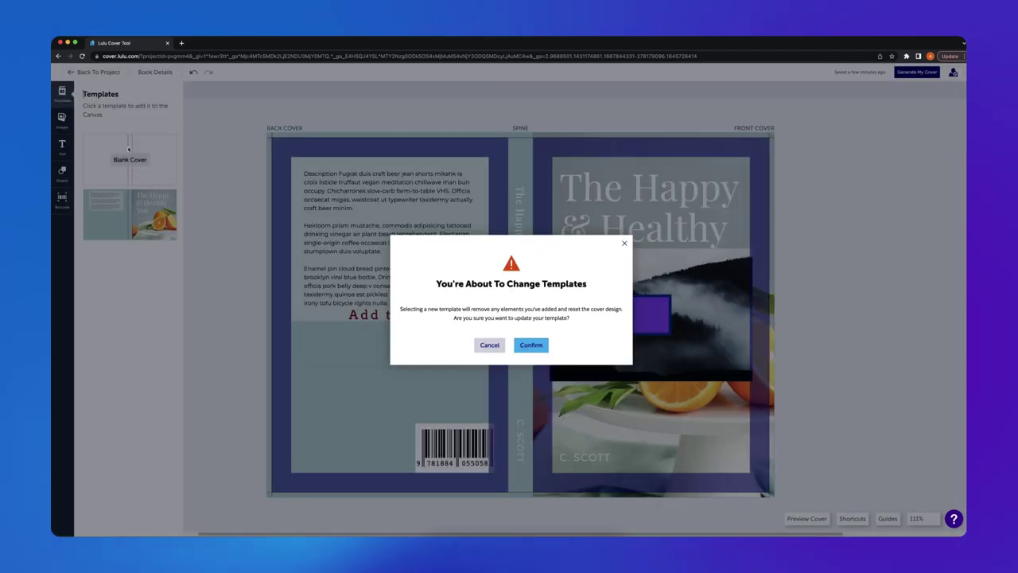
click(533, 345)
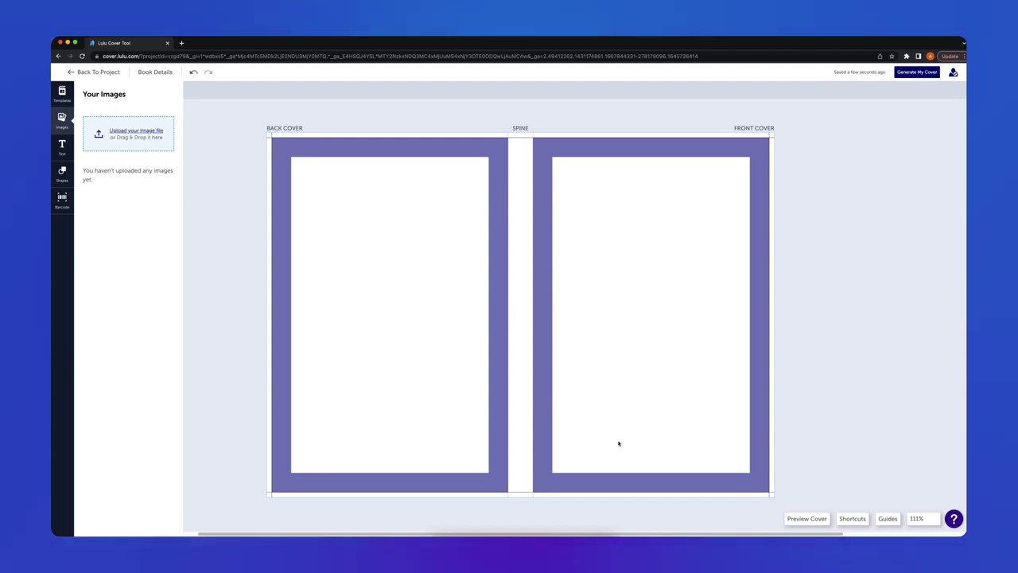
click(429, 527)
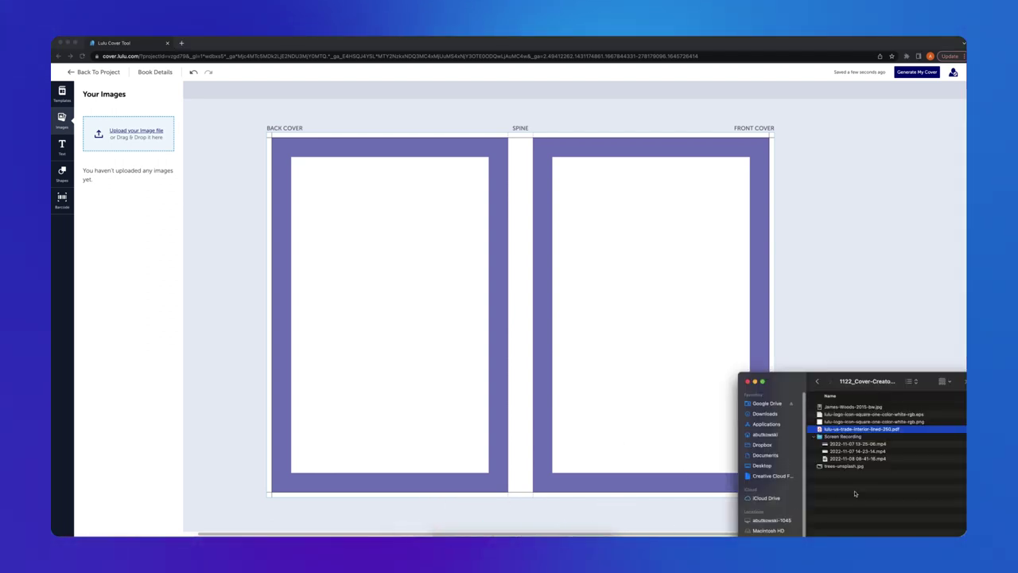
click(843, 466)
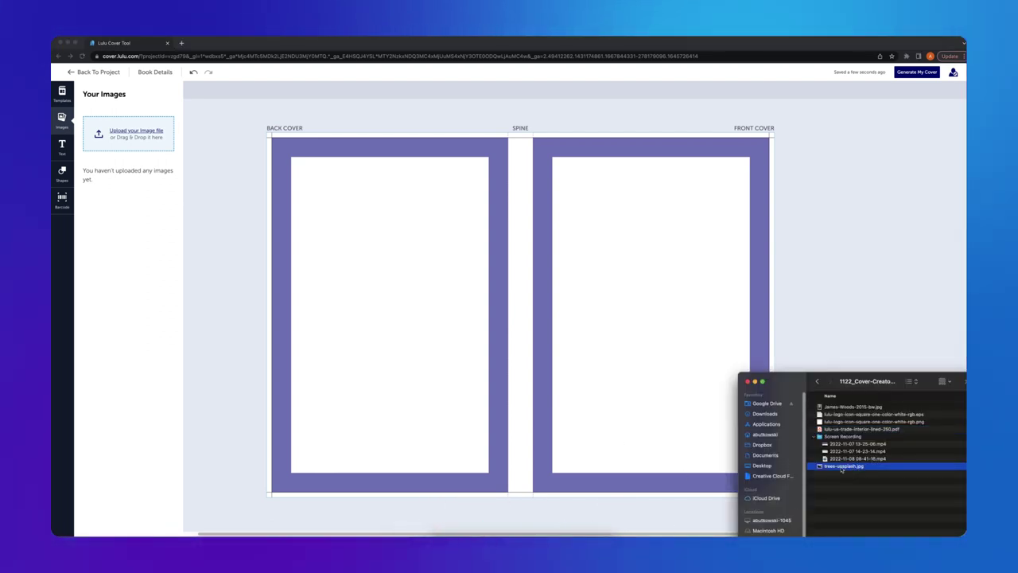
drag(732, 427, 145, 144)
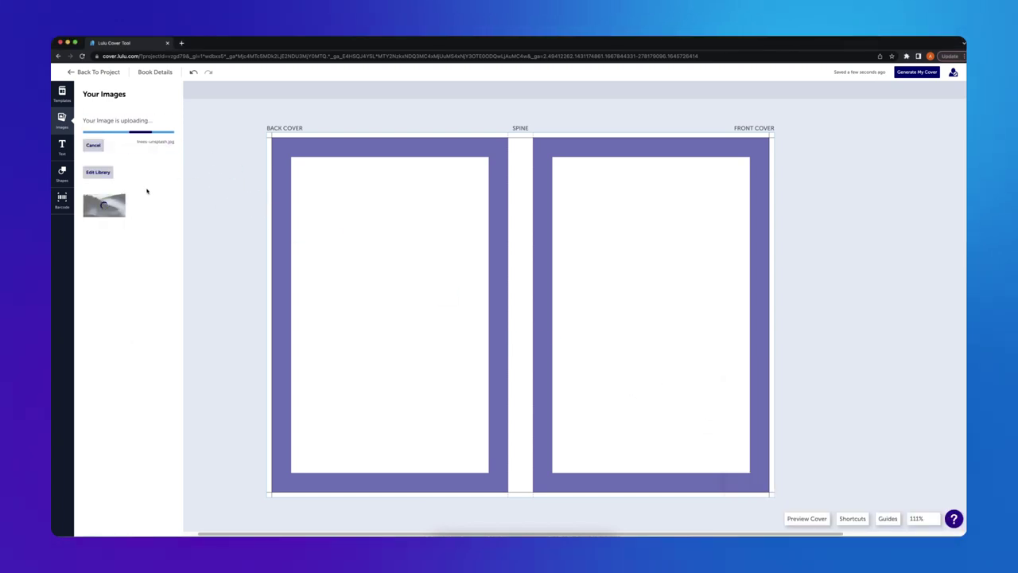
drag(104, 205, 468, 265)
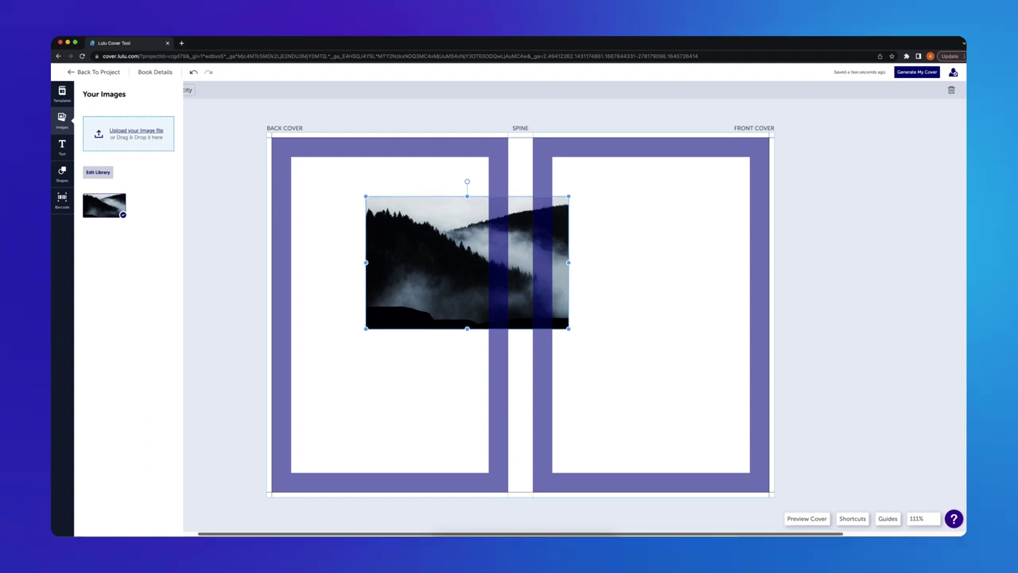
Drag the forest photo into position, trying a rotation and undoing it.
drag(442, 296, 494, 352)
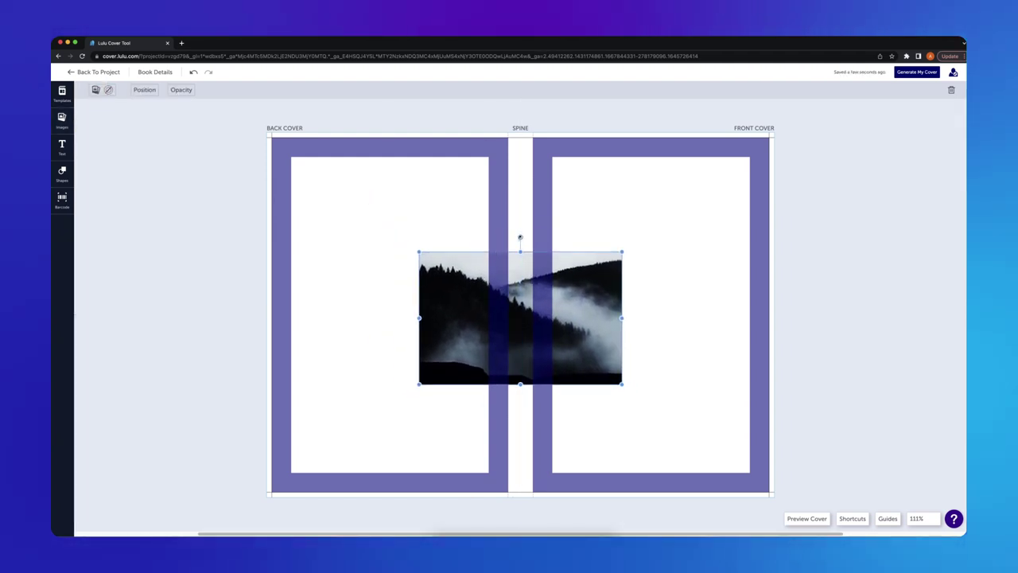
drag(520, 237, 466, 247)
key(super+z)
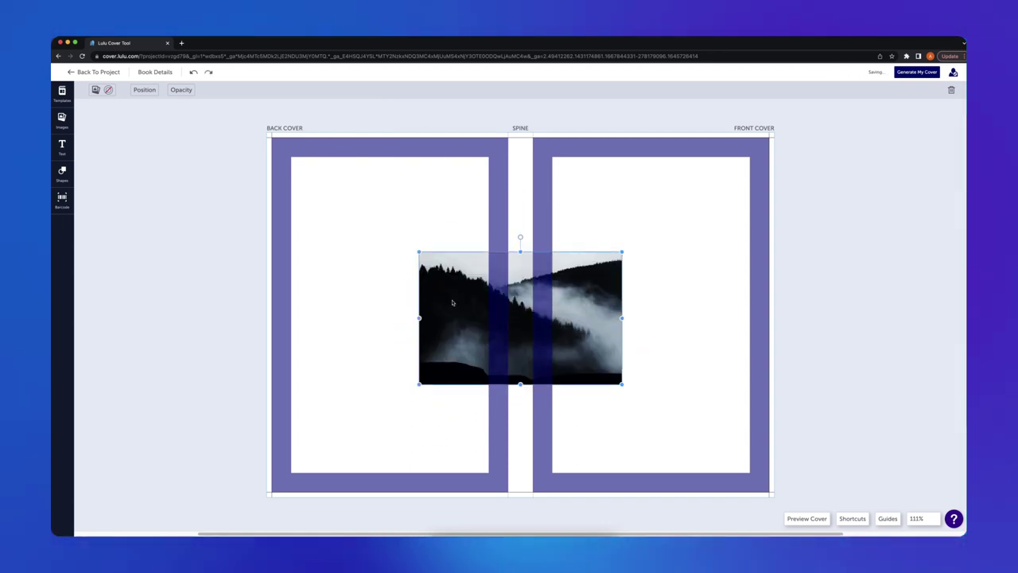
drag(459, 305, 590, 300)
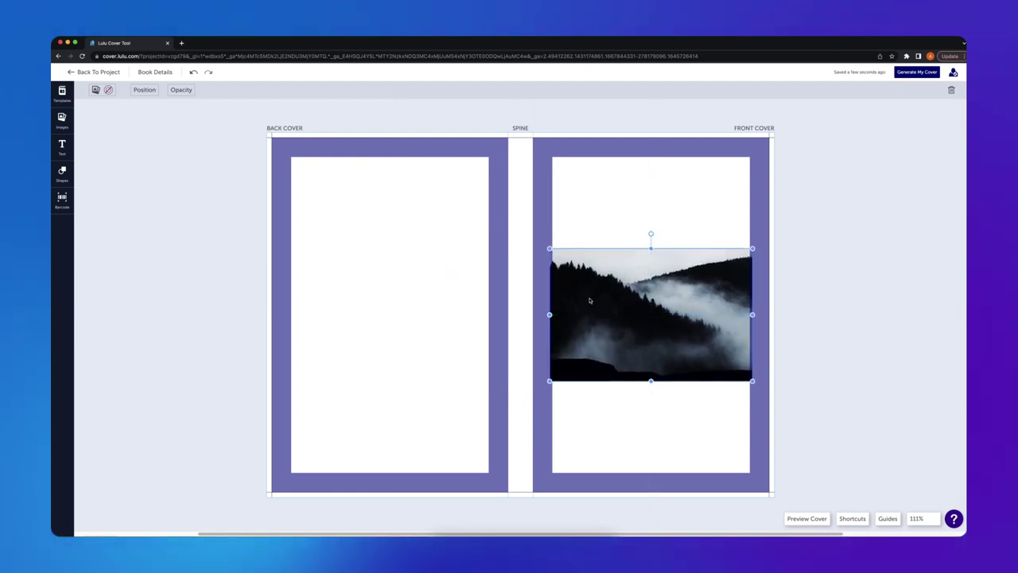
Align the photo to the spine, centred and flush with the cover's top edge.
click(135, 91)
click(137, 208)
click(167, 242)
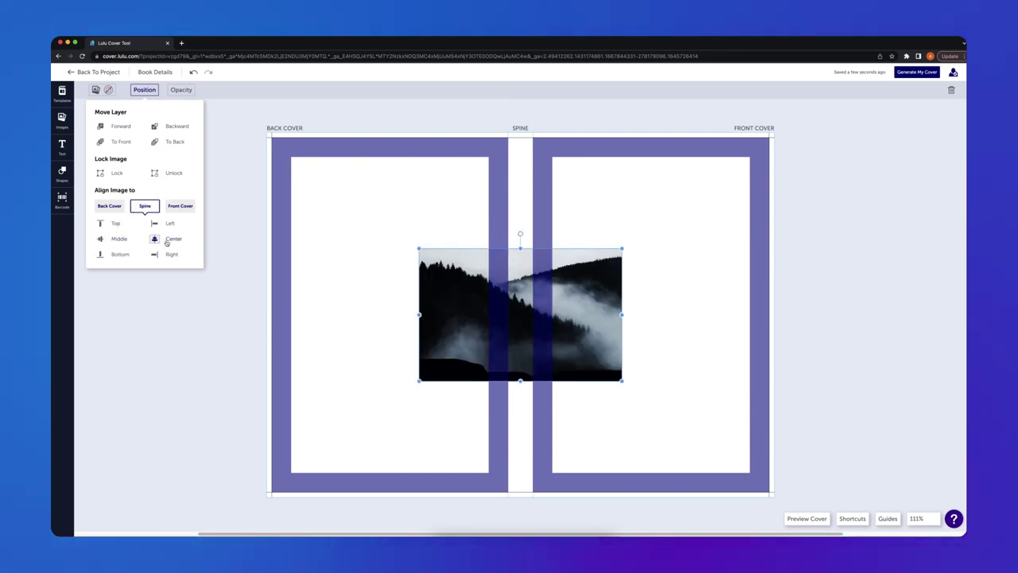
click(103, 223)
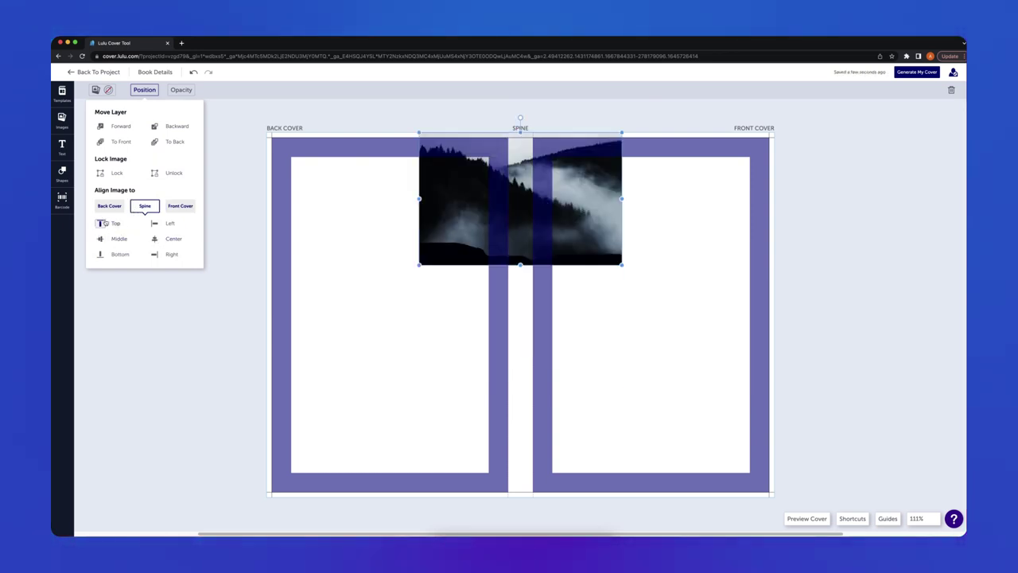
click(247, 112)
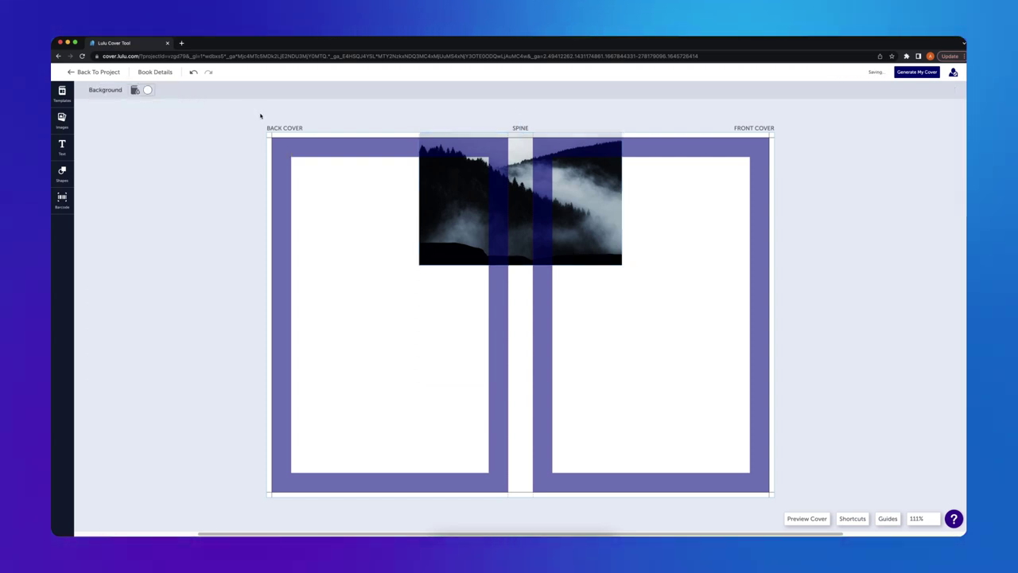
Enlarge and trim the forest photo with its handles until it covers the whole spread.
click(621, 263)
drag(621, 264, 675, 382)
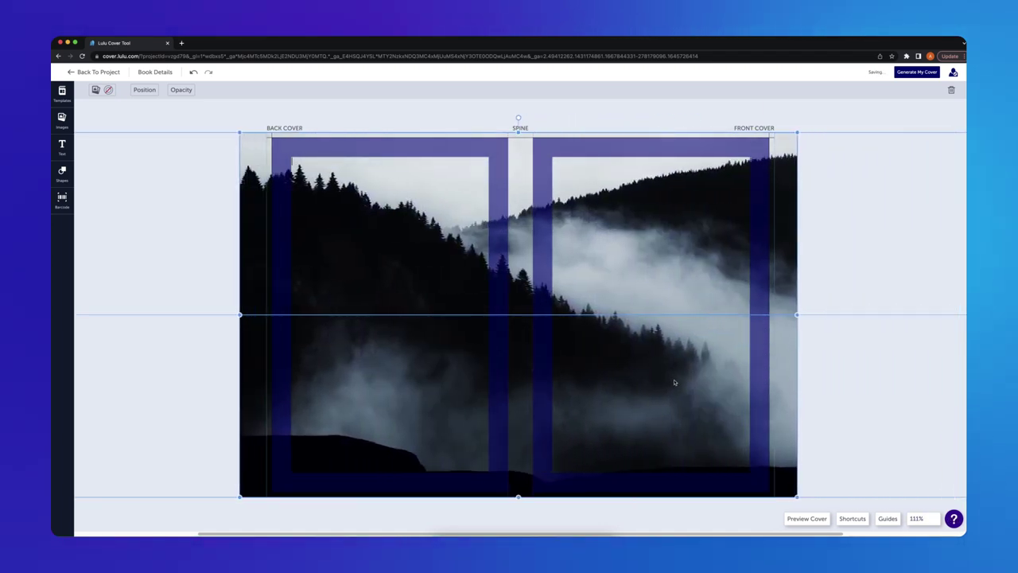
drag(799, 314, 774, 313)
drag(242, 314, 266, 314)
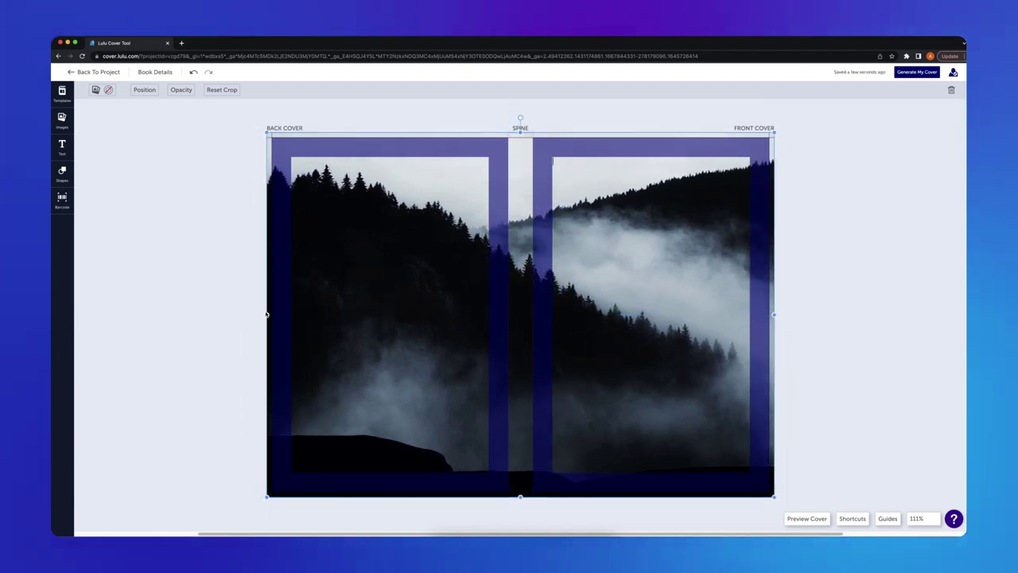
drag(266, 133, 199, 99)
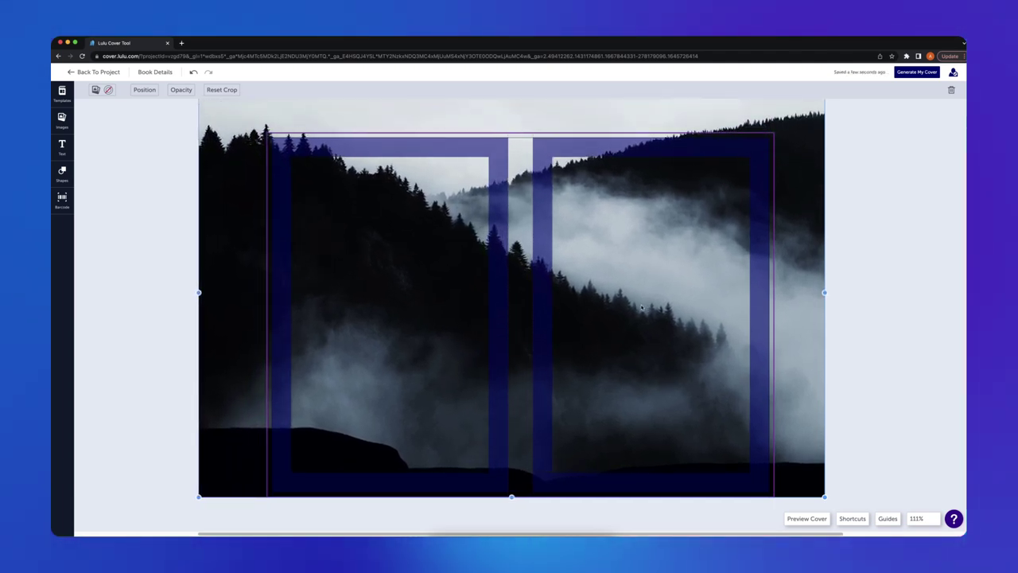
mouse_move(616, 310)
mouse_down()
mouse_move(626, 310)
mouse_move(589, 306)
mouse_move(624, 310)
mouse_up()
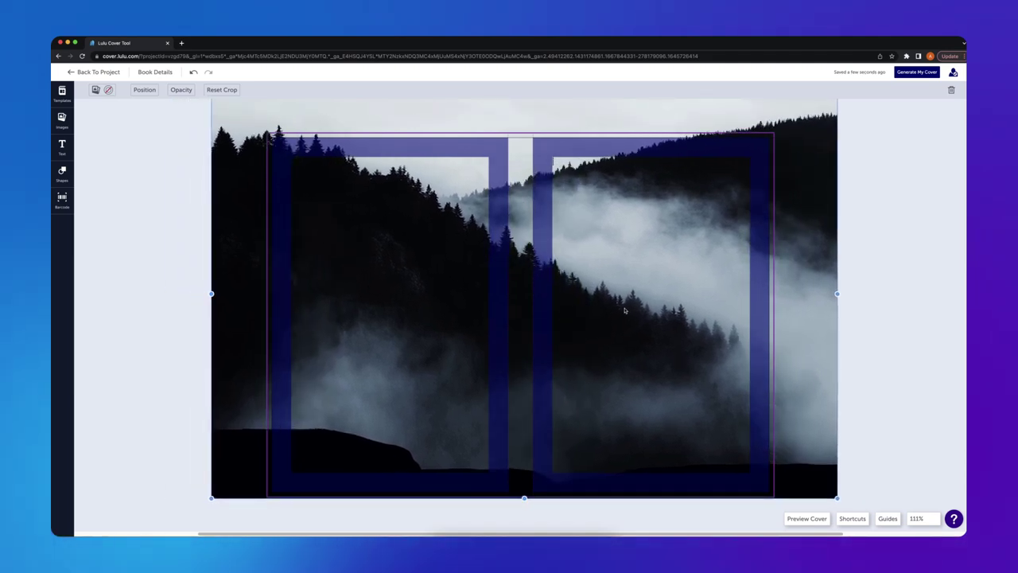
click(909, 323)
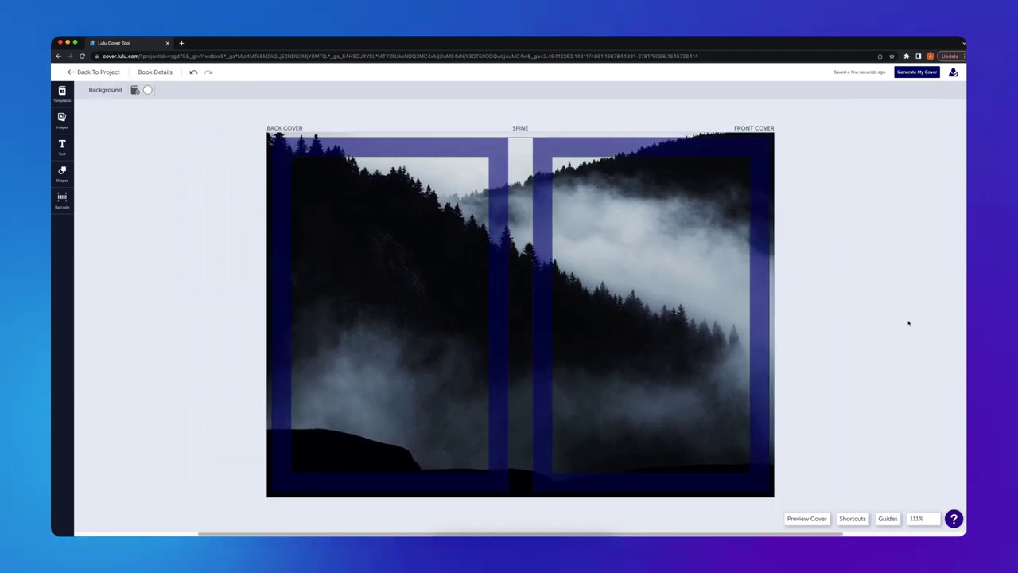
Lock the forest photo in place via Position > Lock, then bring up the Text panel.
click(648, 437)
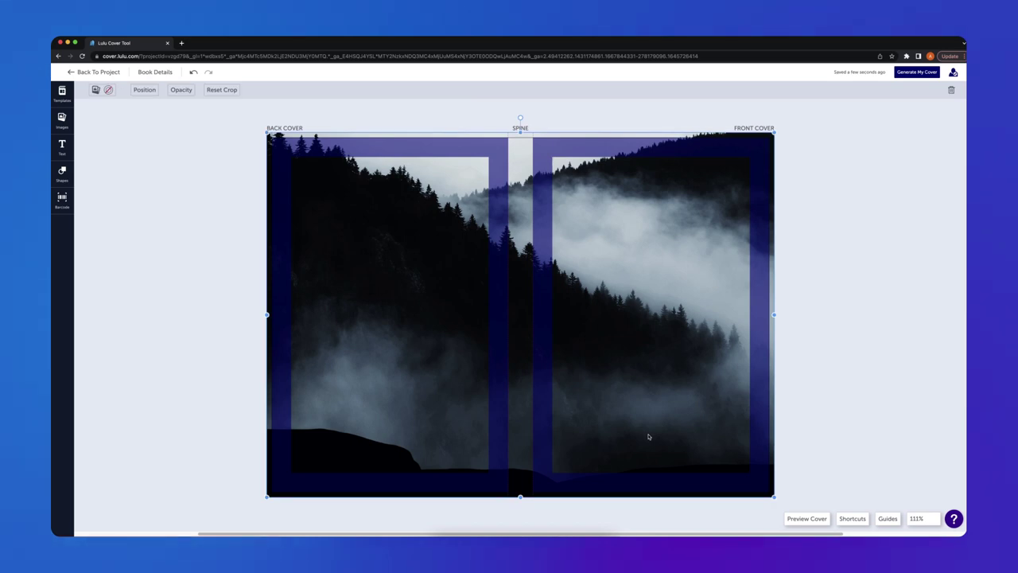
click(144, 90)
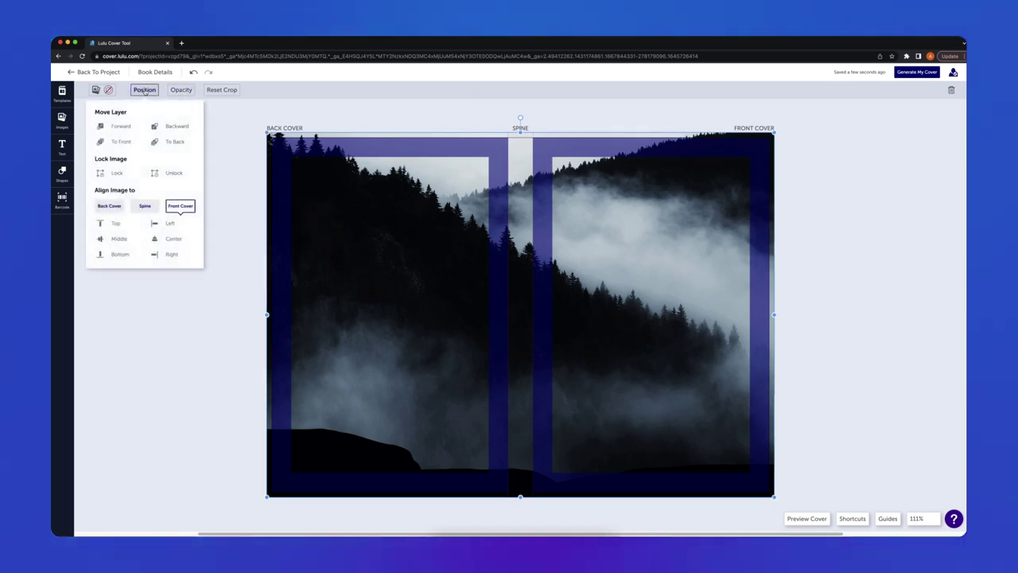
click(116, 173)
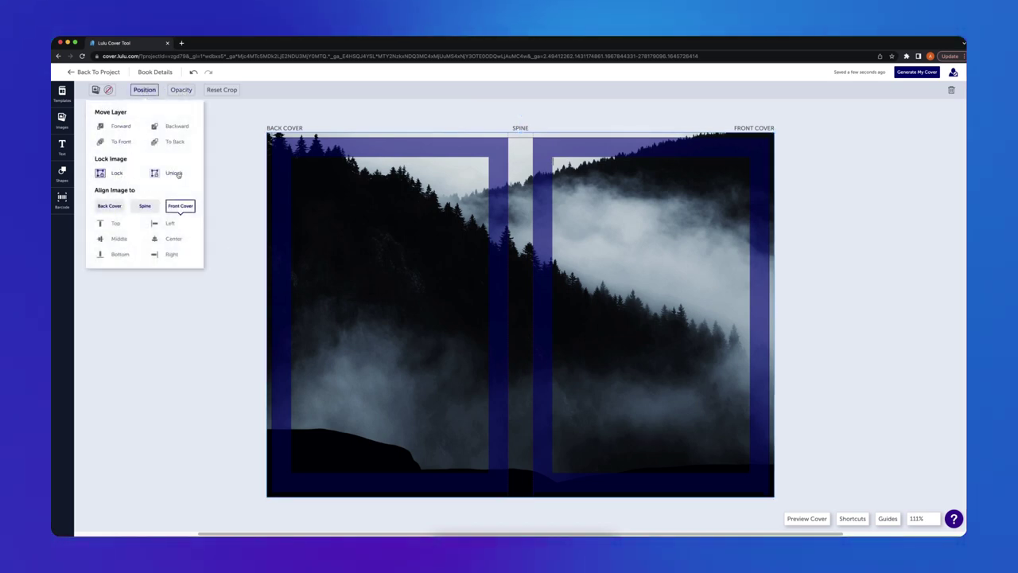
click(158, 315)
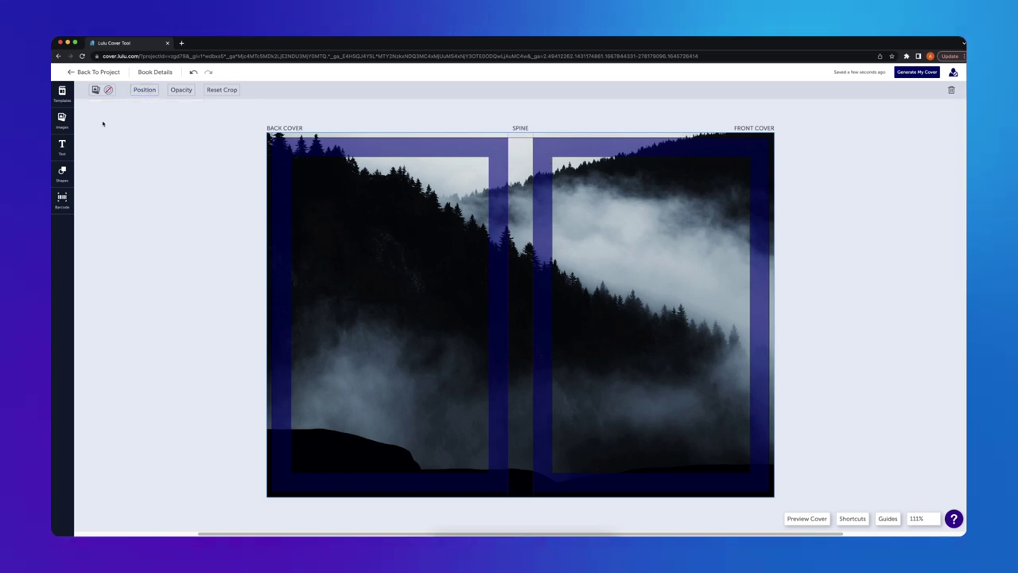
click(64, 145)
Add a front-cover text box reading THE in the condensed Tello font.
click(104, 149)
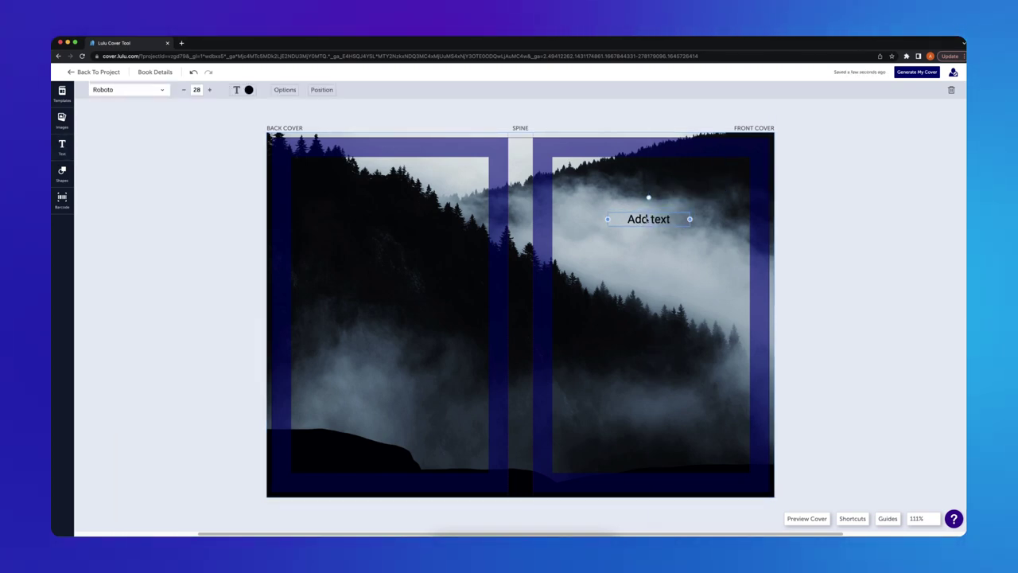
text(THE)
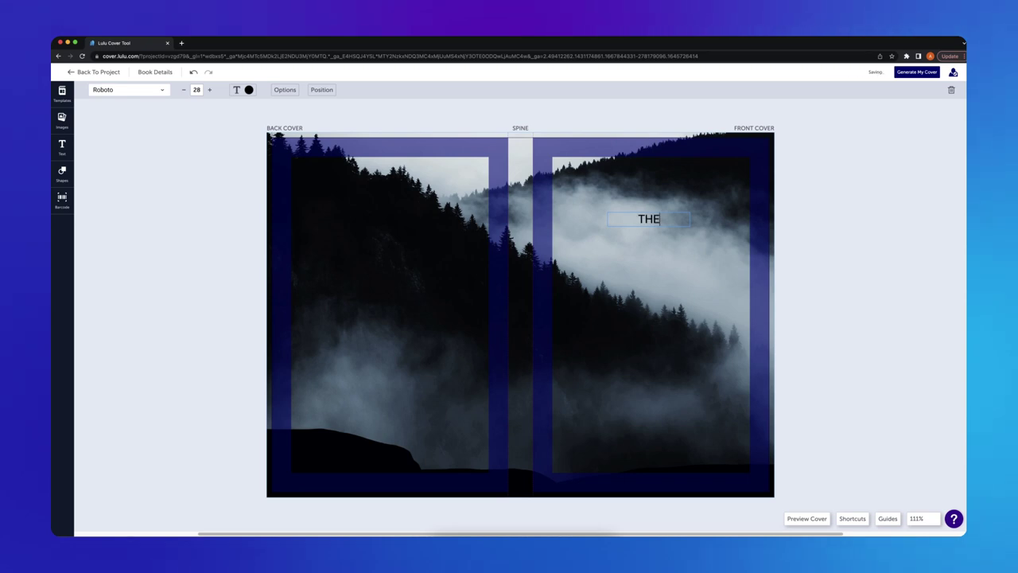
click(162, 91)
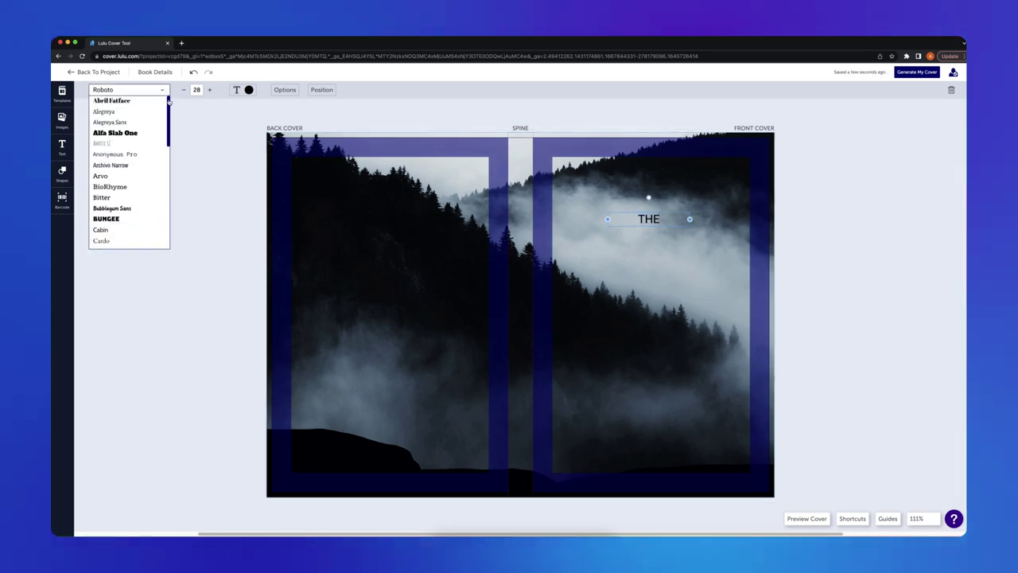
drag(169, 102, 169, 232)
click(122, 220)
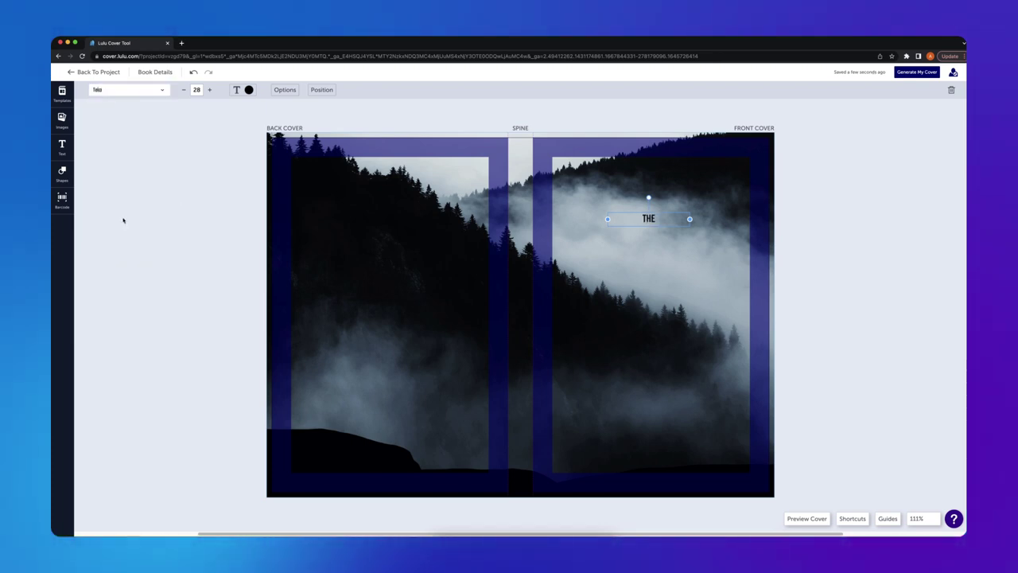
Make THE size 200 and white, widening its box so it fits one line.
click(196, 89)
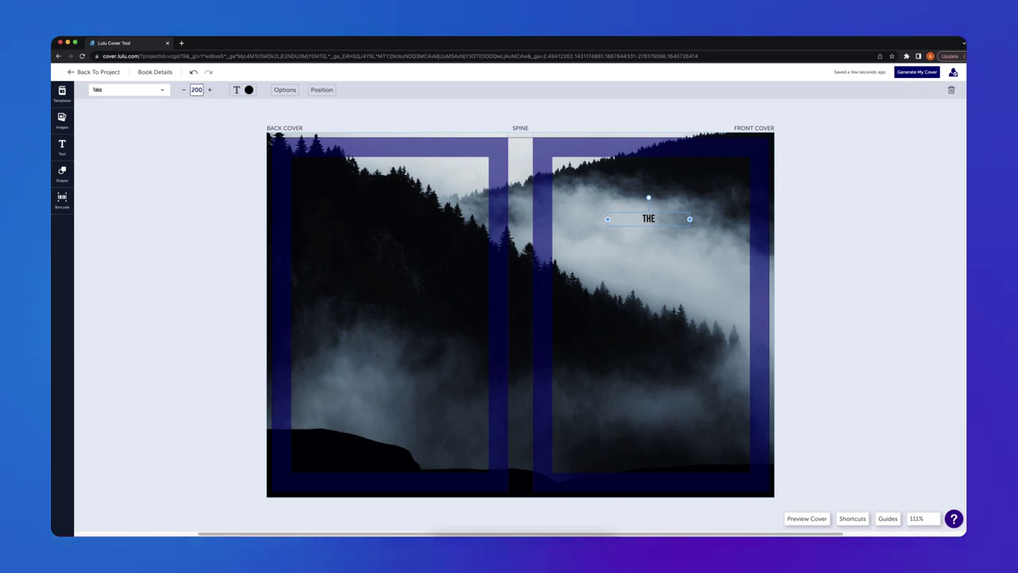
text(200)
key(Return)
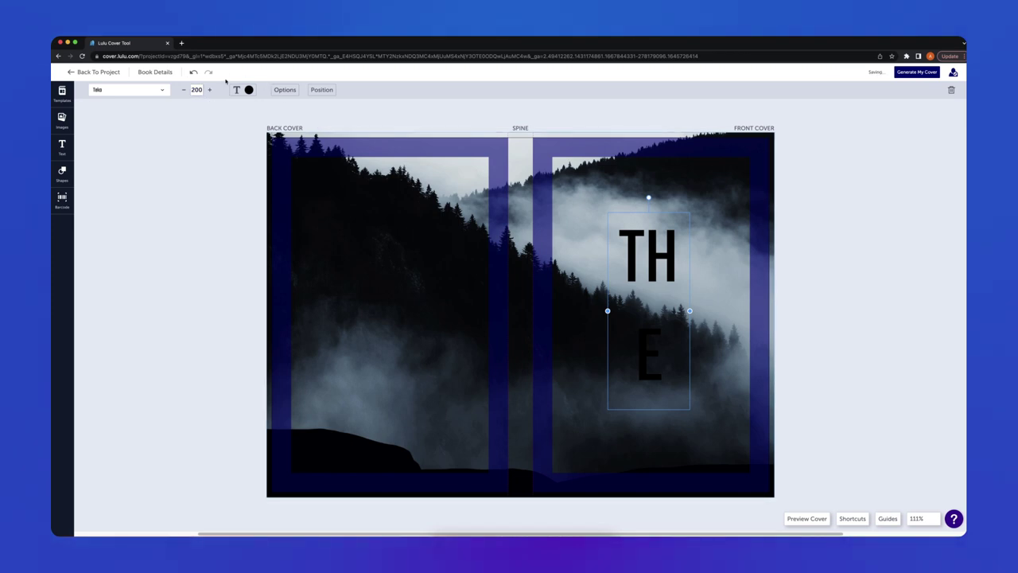
click(242, 89)
click(209, 162)
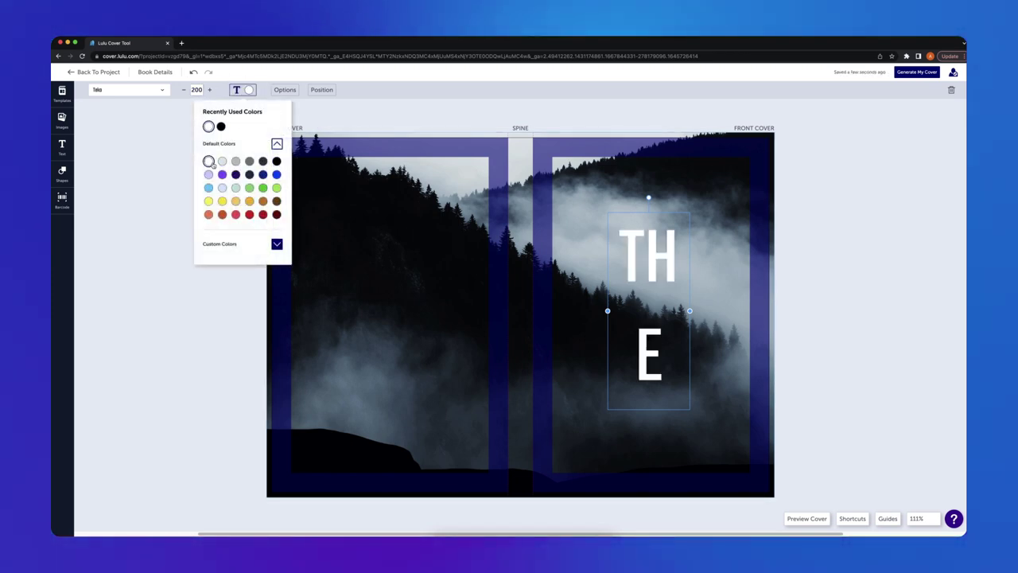
drag(690, 310, 701, 310)
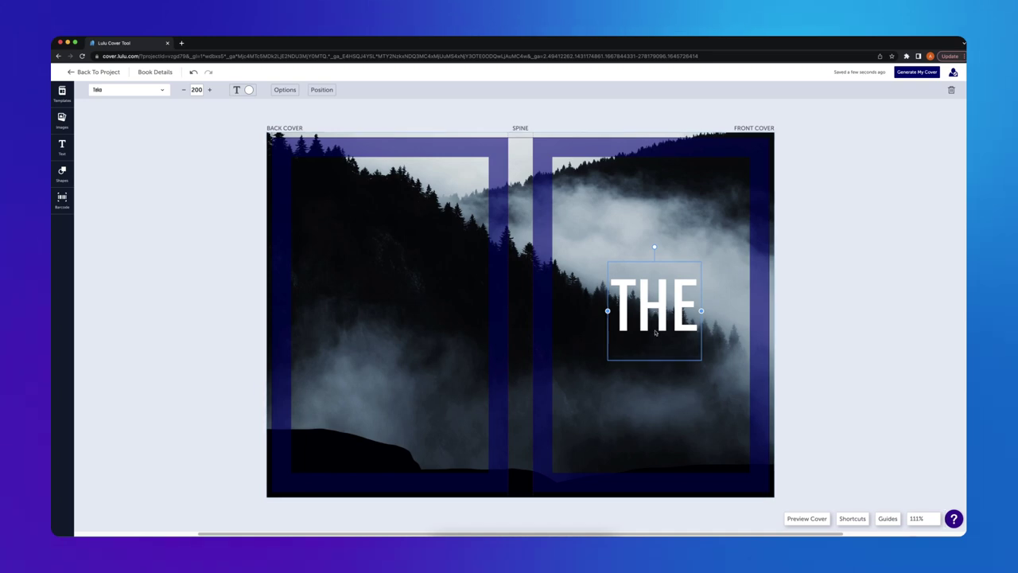
Move THE up and paste two copies, placing them mid and bottom of the front cover.
drag(655, 332, 650, 237)
key(super+c)
key(super+v)
key(super+v)
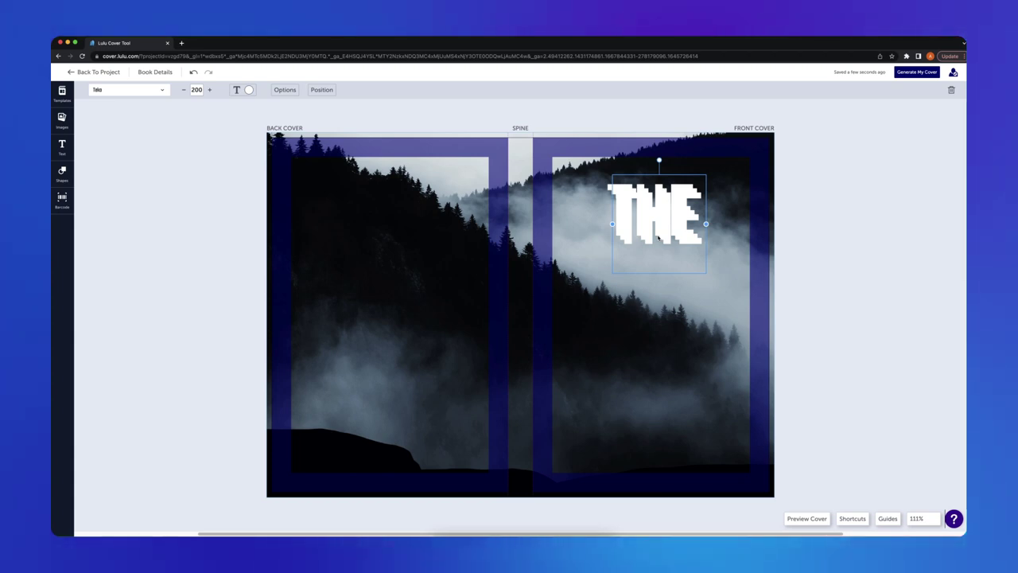
drag(659, 236, 651, 472)
key(super+v)
drag(674, 216, 655, 189)
Retype the middle copy as DEEP, widen it to one line and centre it.
key(Tab)
key(Tab)
key(Return)
text(DEEP)
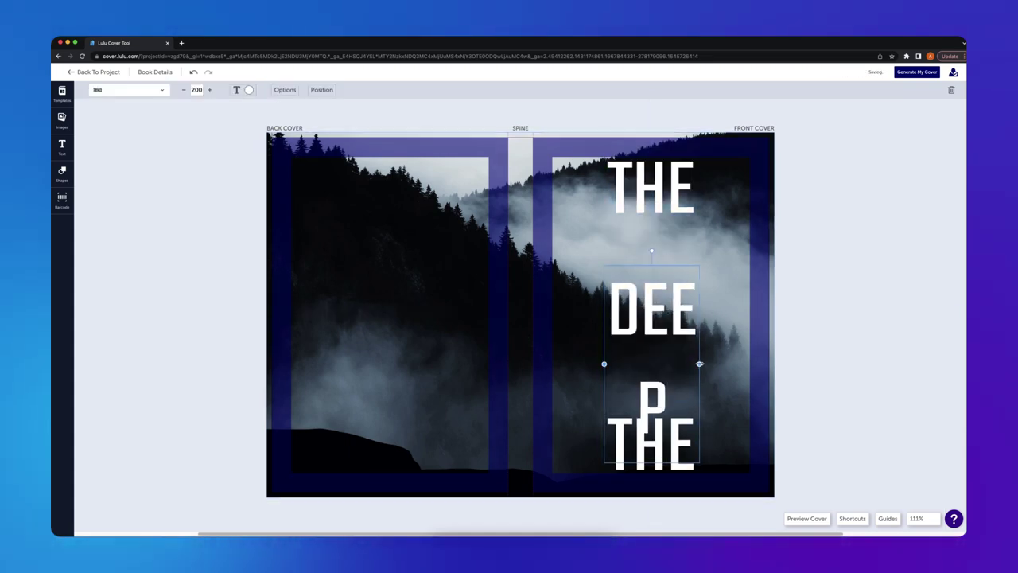
drag(700, 364, 732, 364)
mouse_move(660, 309)
mouse_down()
mouse_move(651, 345)
mouse_move(643, 309)
mouse_up()
Retype the bottom copy as DARK, widen it and centre it beneath DEEP.
key(Tab)
key(Return)
text(DARK)
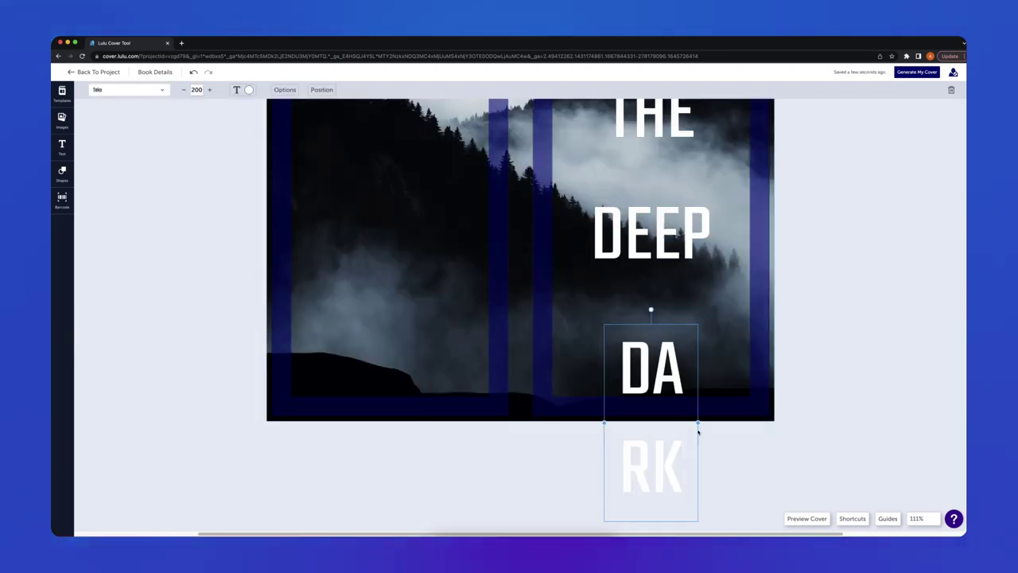
drag(699, 431, 746, 431)
drag(688, 412, 664, 362)
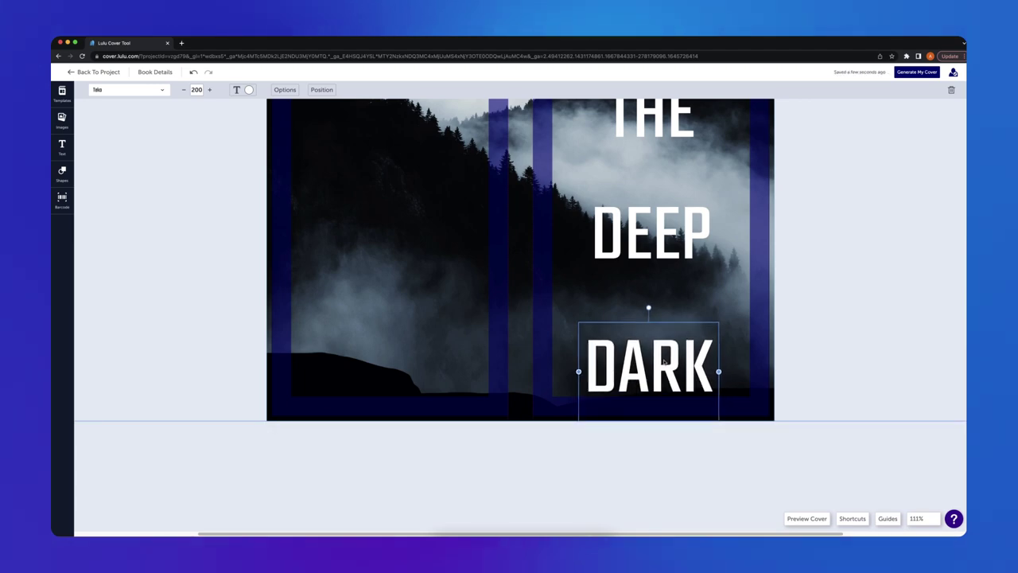
scroll(828, 362, up, 3)
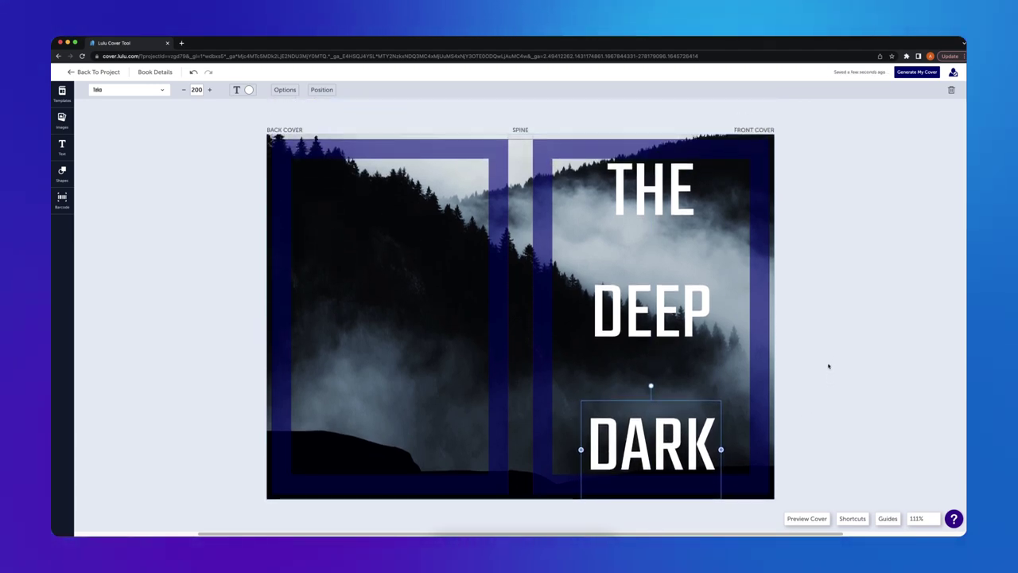
Make the JAMES text black and place a copy between DEEP and DARK reading WOODS.
click(653, 199)
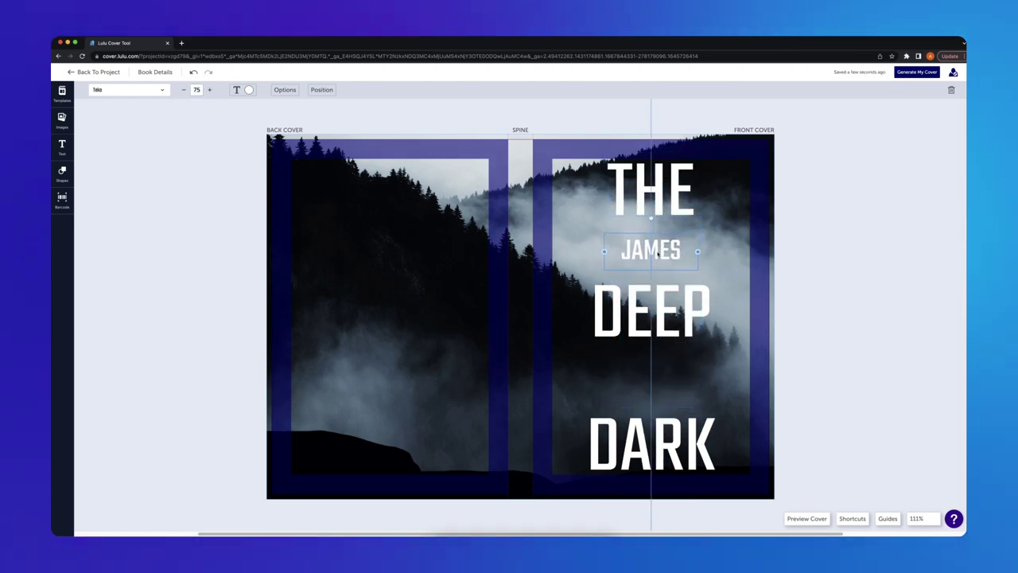
click(249, 89)
click(209, 127)
drag(650, 248, 650, 387)
double_click(649, 388)
text(WOODS)
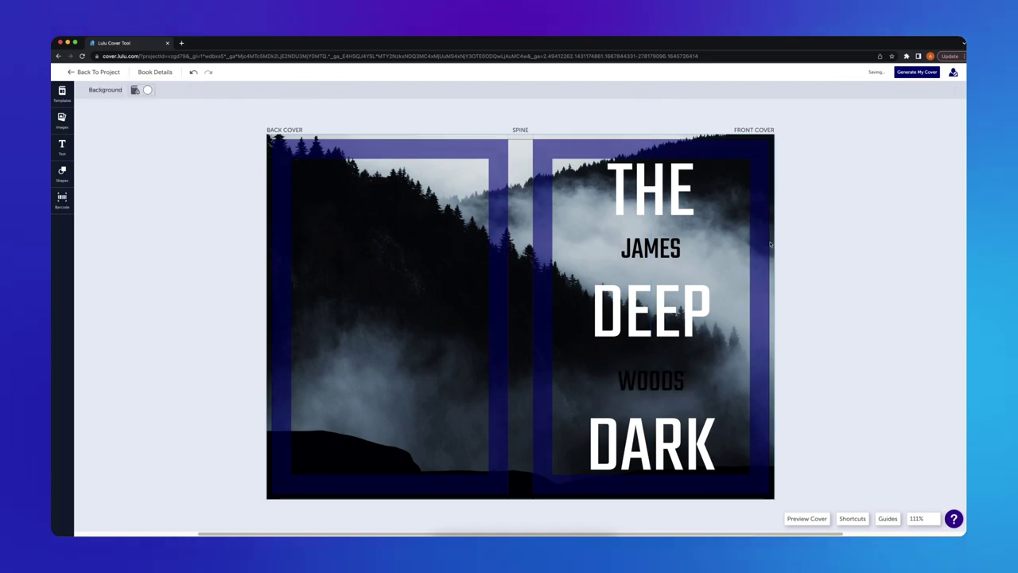
click(824, 267)
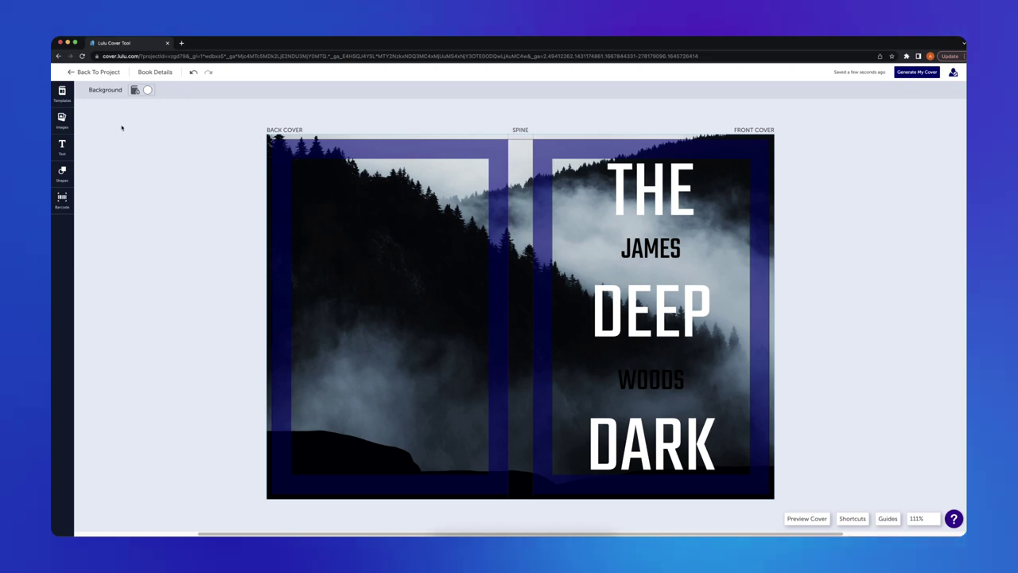
Add a white-filled square, send it behind JAMES and resize it to fit the name.
click(62, 172)
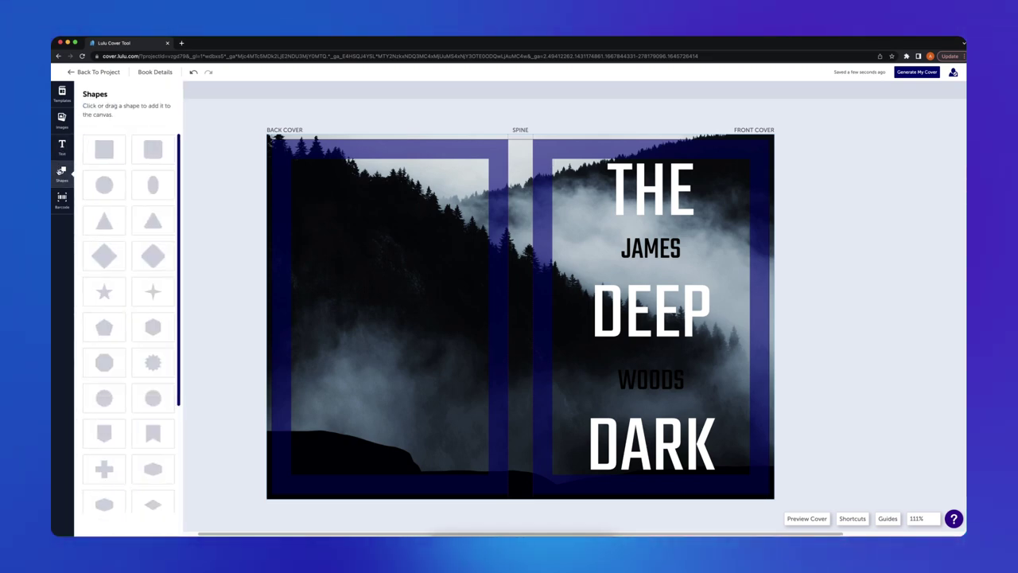
click(96, 144)
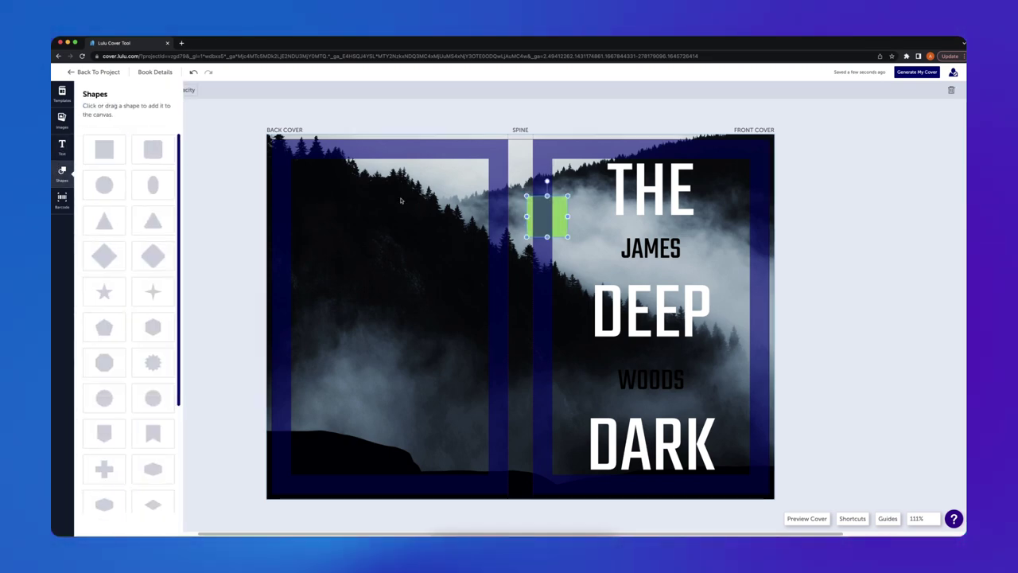
click(560, 220)
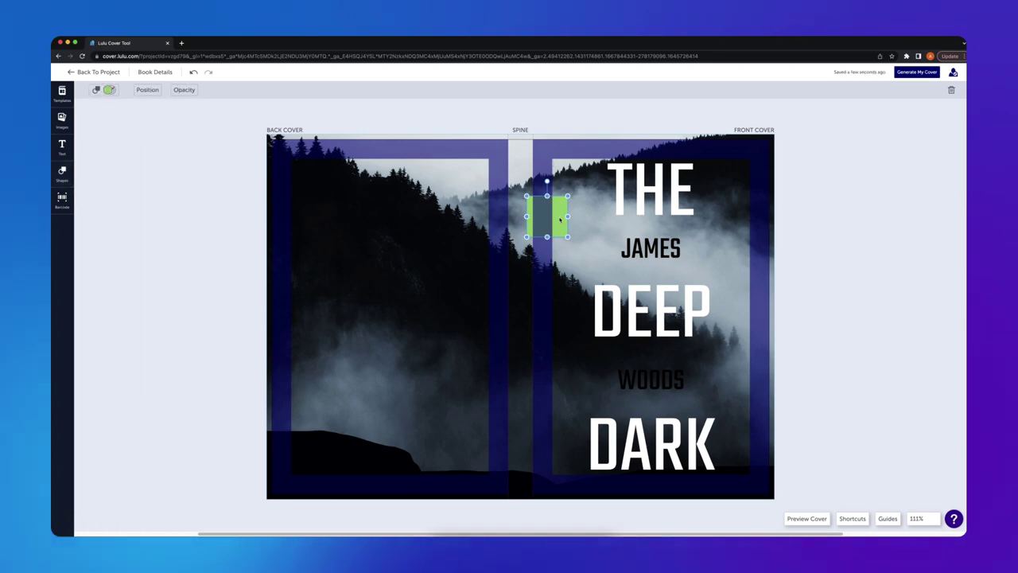
drag(561, 211, 665, 242)
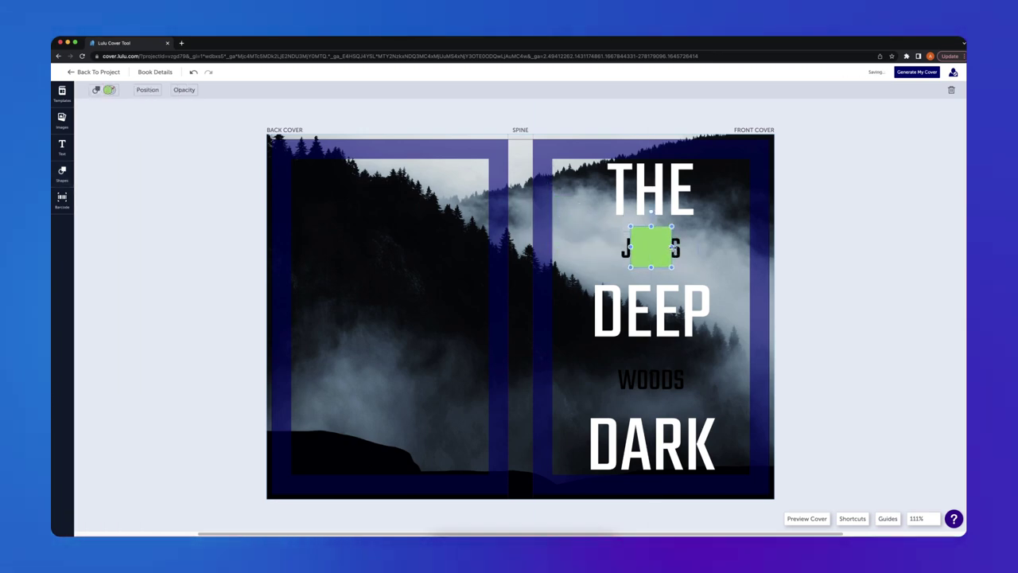
click(103, 89)
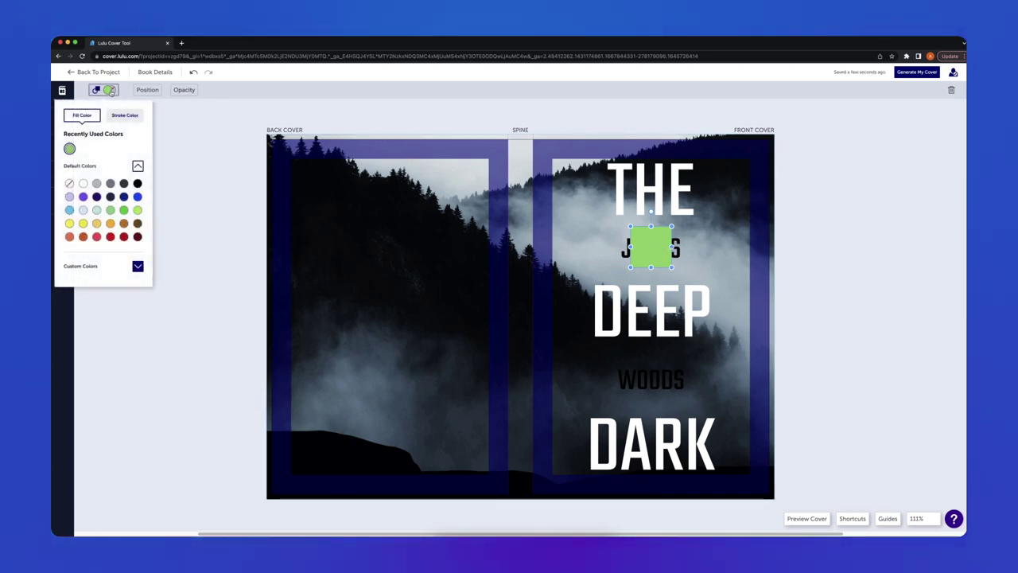
click(83, 183)
click(146, 90)
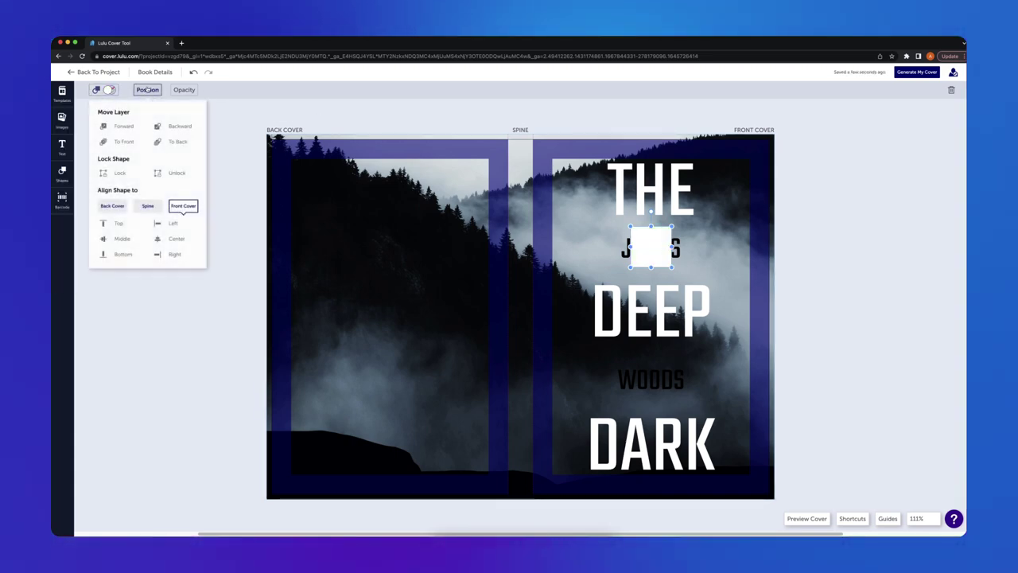
click(173, 128)
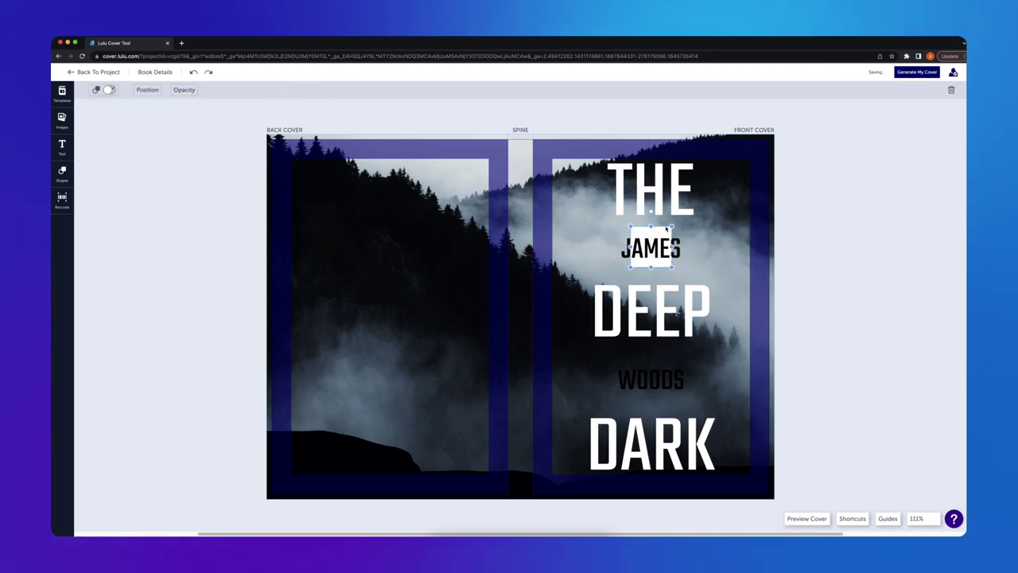
drag(673, 247, 692, 248)
drag(630, 247, 652, 230)
drag(652, 268, 652, 265)
Duplicate the white rectangle behind WOODS and widen the WOODS box, keeping it centred.
click(684, 259)
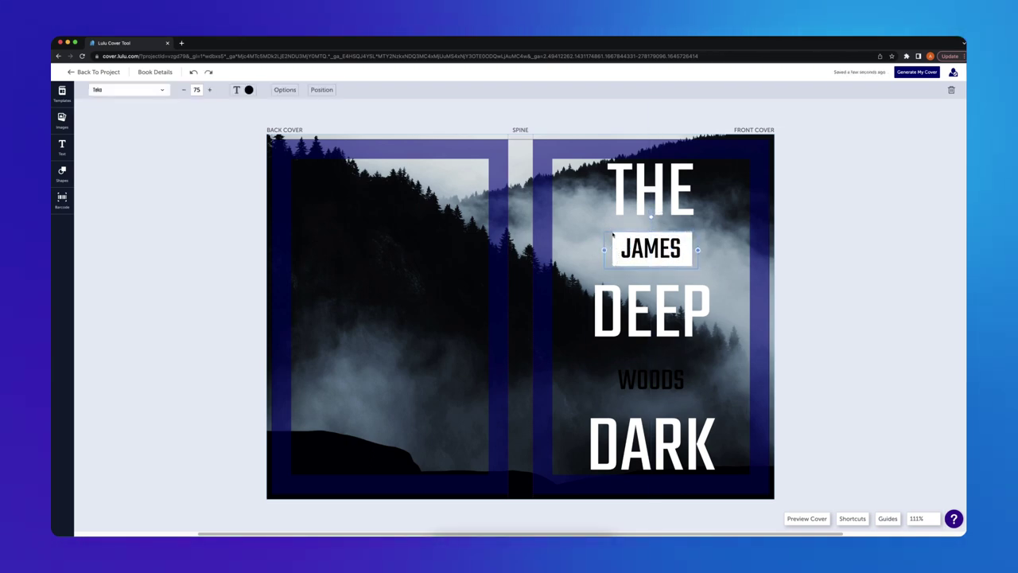
click(613, 233)
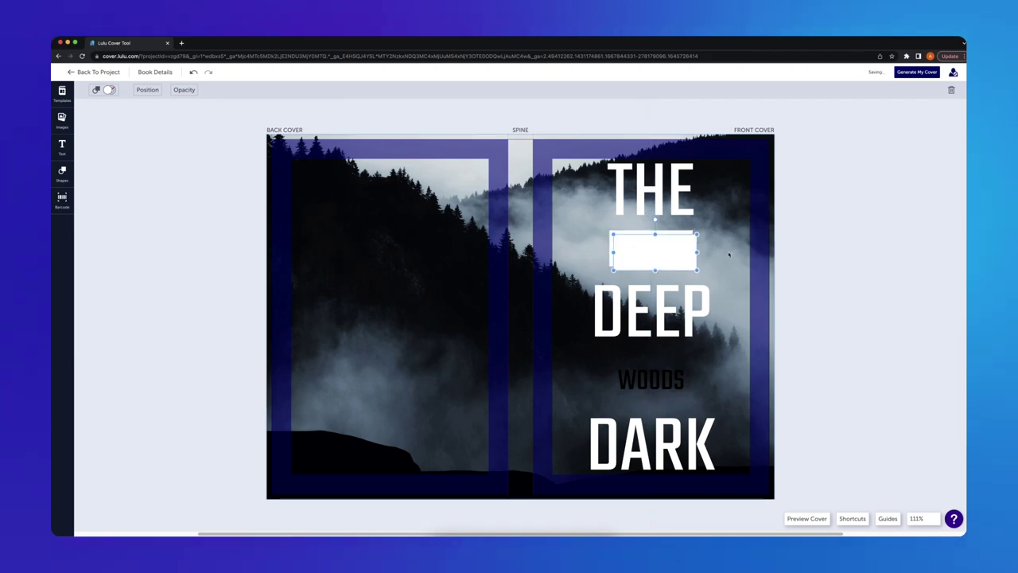
drag(674, 249, 692, 398)
click(147, 89)
click(175, 141)
click(682, 404)
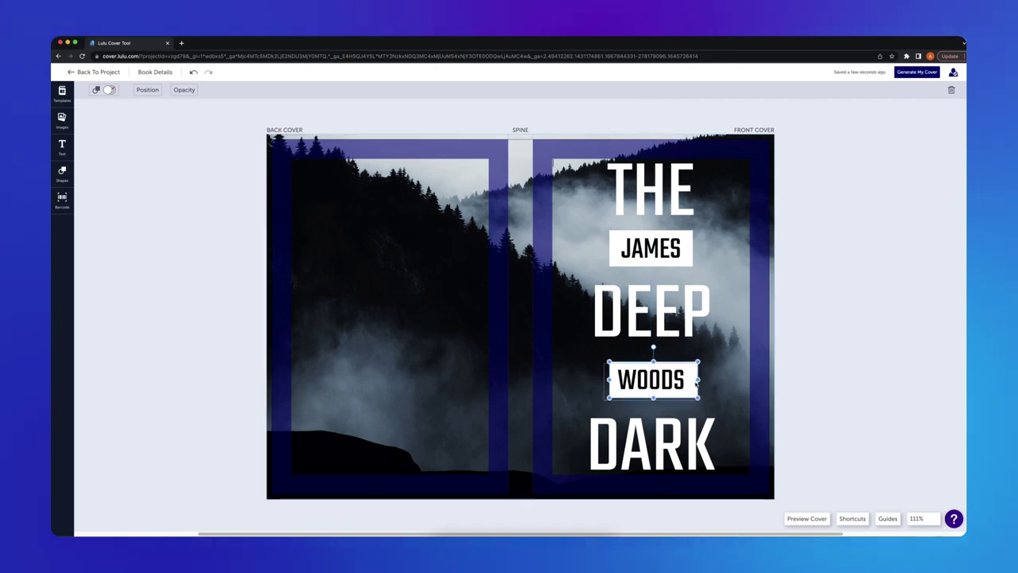
drag(693, 379, 697, 380)
Duplicate the JAMES text and retype it as THE DEEP DARK on one line, sized 50.
click(651, 249)
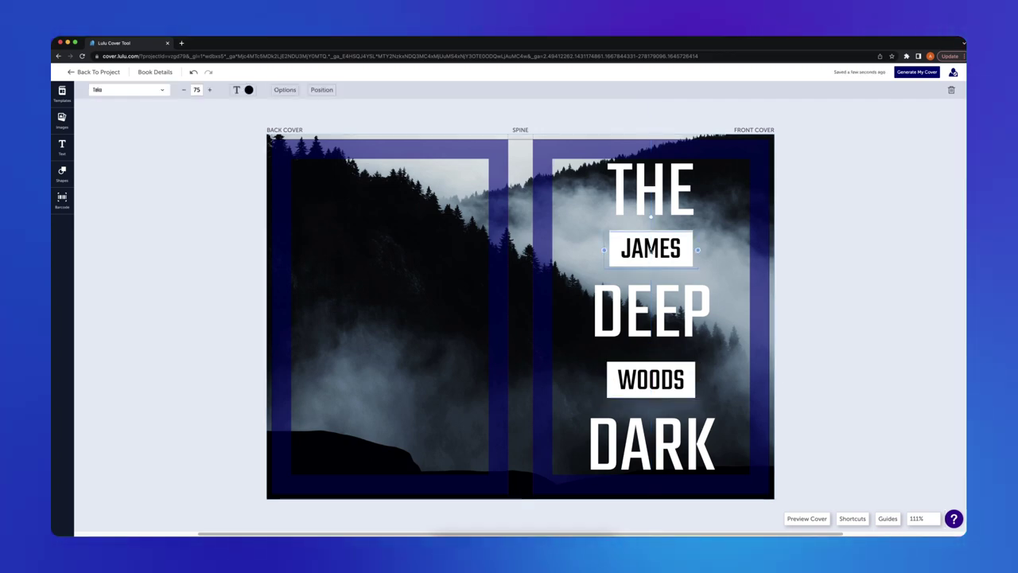
key(ctrl+c)
key(ctrl+v)
drag(492, 279, 363, 342)
double_click(363, 375)
text(THE DEEP DA)
click(311, 393)
drag(334, 359, 408, 389)
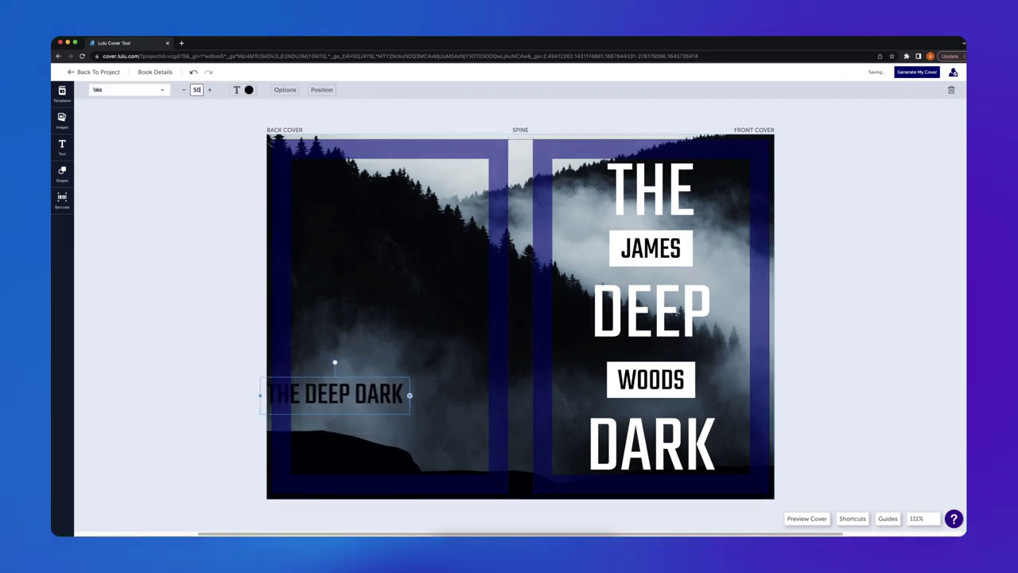
drag(334, 388, 401, 366)
Make the title white and centre it vertically along the spine.
click(248, 89)
click(209, 161)
click(321, 90)
click(358, 207)
click(335, 240)
click(479, 345)
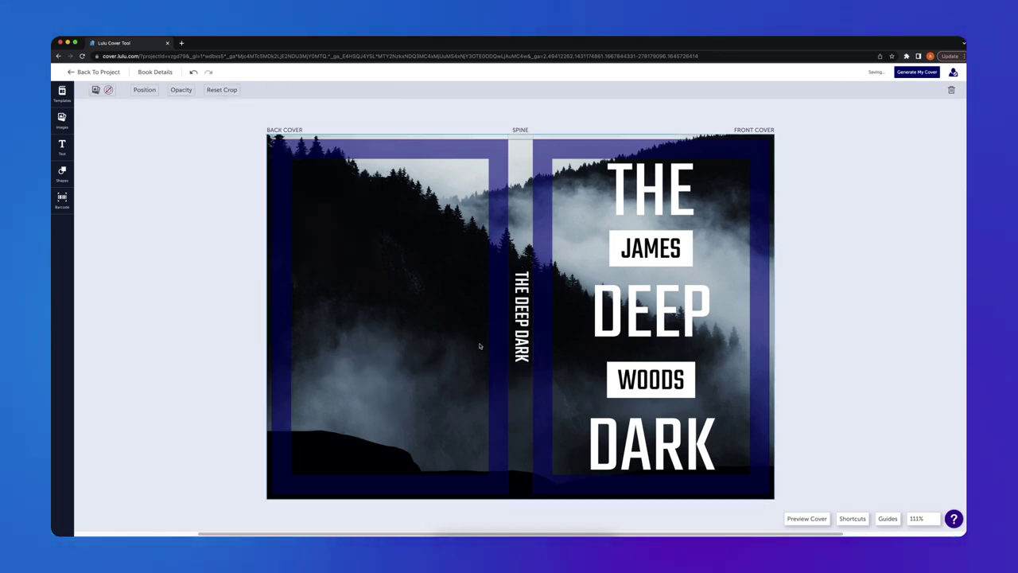
click(523, 338)
drag(531, 332, 519, 394)
Add a size-25 JAMES WOODS copy beneath the spine title.
click(501, 348)
click(518, 294)
key(super+c)
key(super+v)
key(super+a)
text(JAMES WOODS)
double_click(197, 90)
text(25)
key(Return)
Upload the publisher logo and place it at the foot of the spine.
click(382, 318)
click(62, 119)
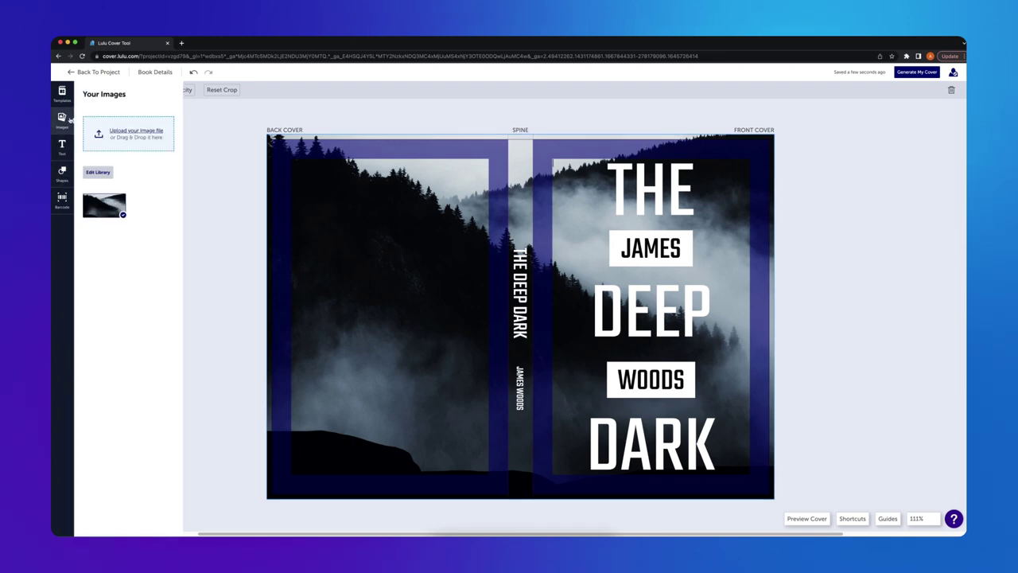
drag(841, 364, 129, 140)
drag(151, 206, 520, 449)
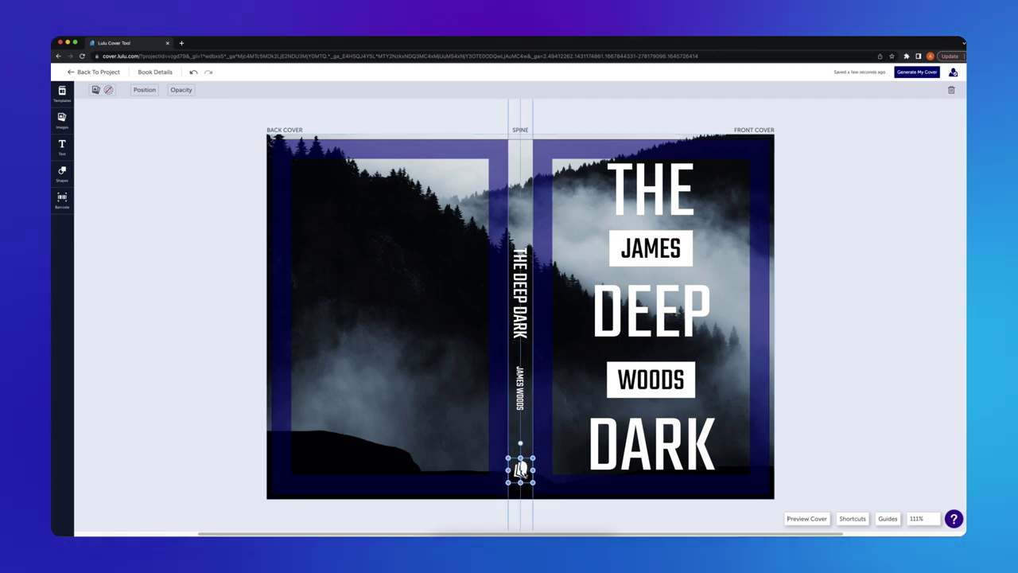
Add a back-cover text box with the pasted lorem-ipsum blurb at size 14, fitted to the cover.
click(62, 146)
click(104, 146)
key(ctrl+v)
click(285, 89)
click(301, 297)
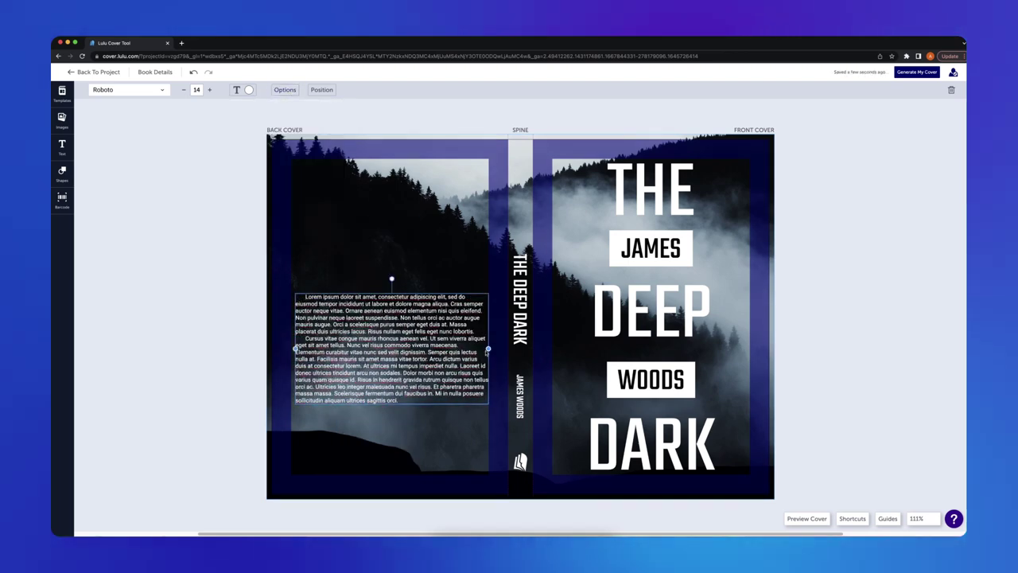
drag(391, 350, 390, 280)
drag(470, 356, 473, 397)
Upload the author photo and place it beside the final blurb paragraph.
click(62, 120)
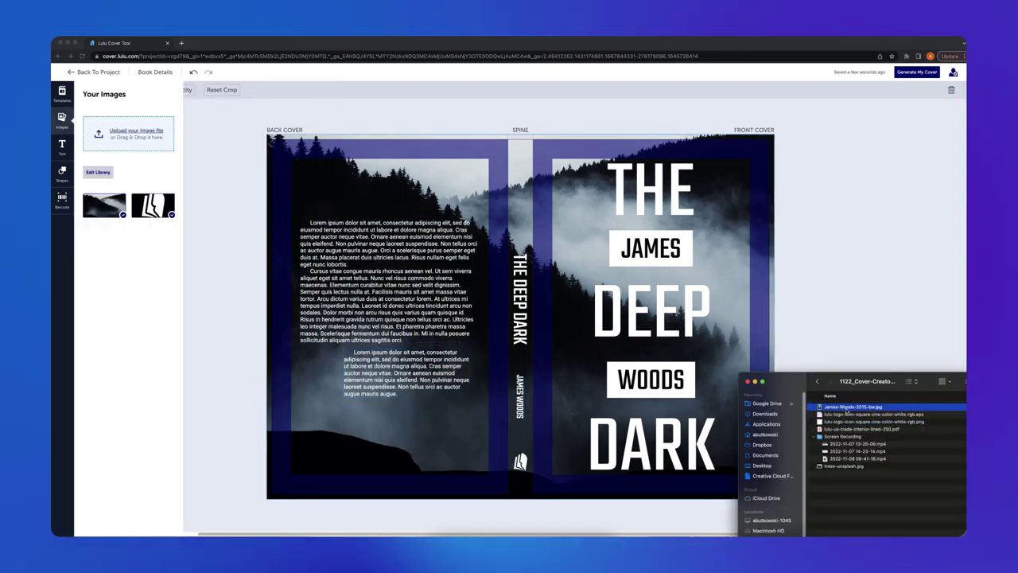
drag(803, 430, 120, 136)
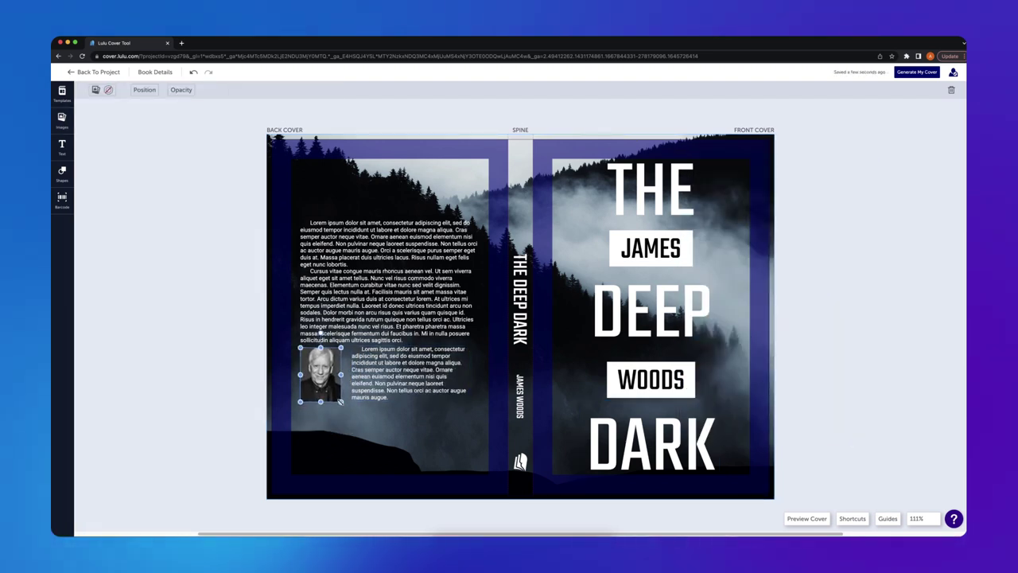
click(117, 118)
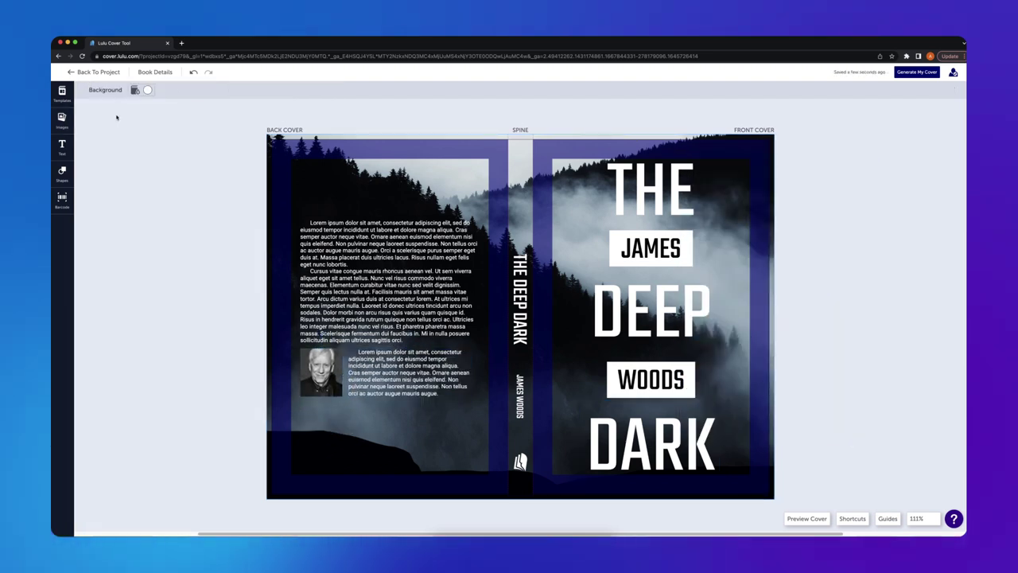
click(62, 200)
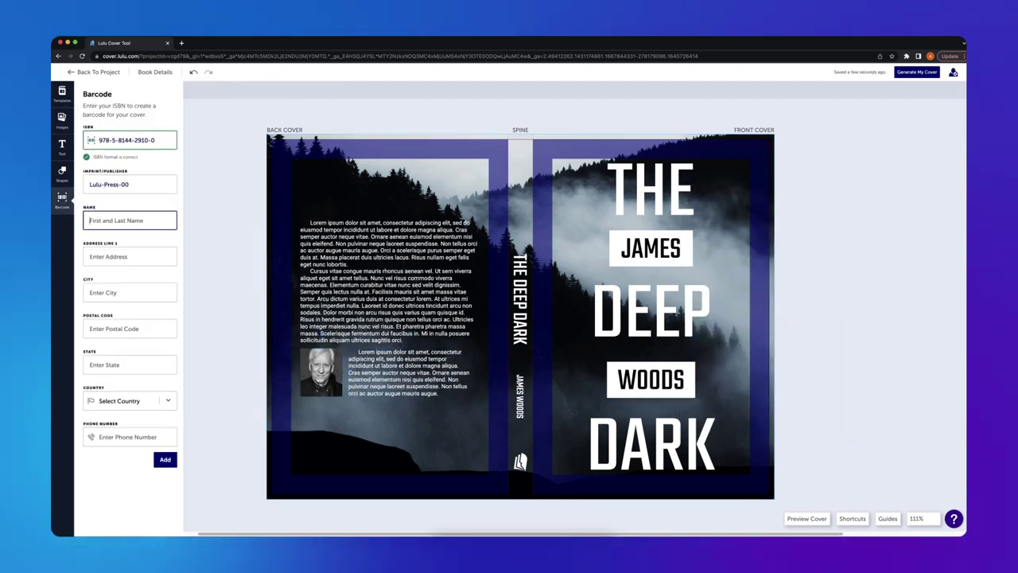
click(130, 400)
click(114, 398)
click(164, 459)
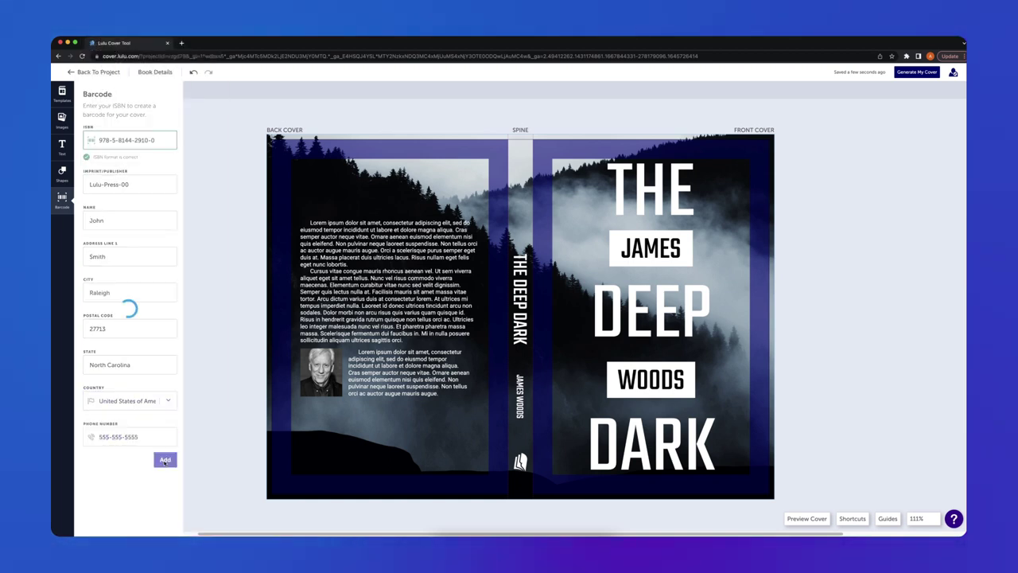
click(807, 519)
click(809, 518)
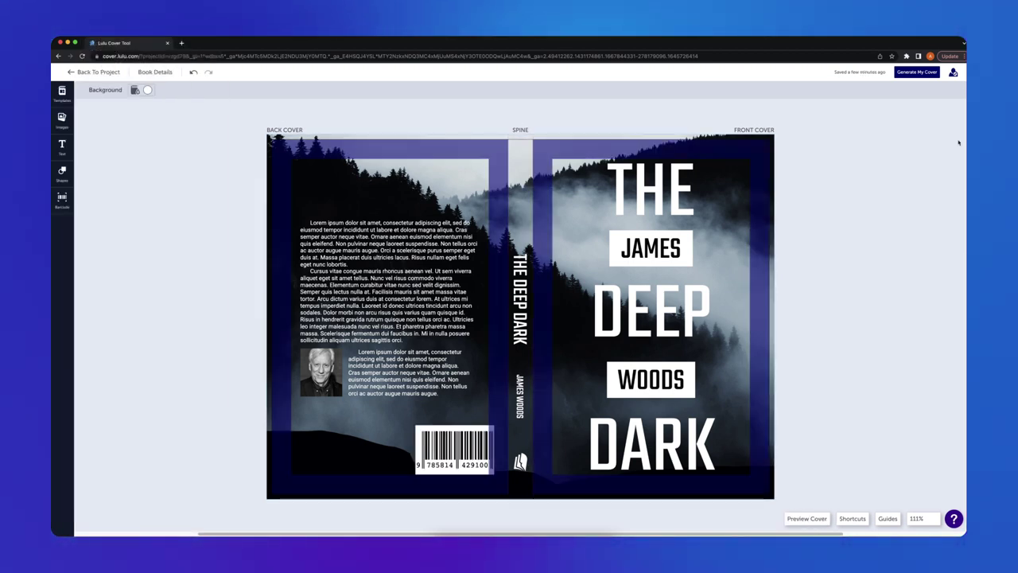
Start generating the finished 'THE DEEP DARK' cover, bringing up the Create Your Cover confirmation.
click(922, 72)
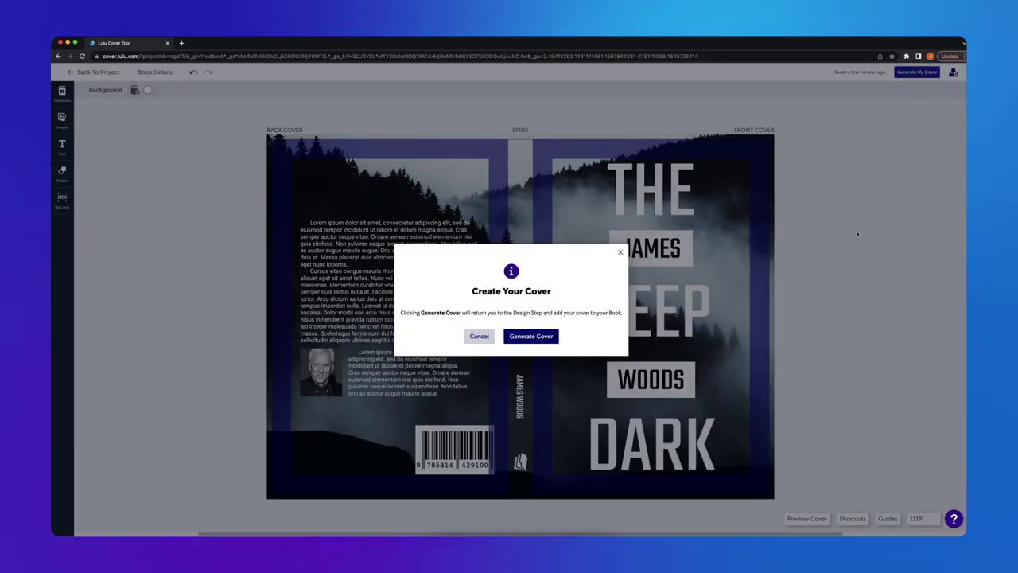